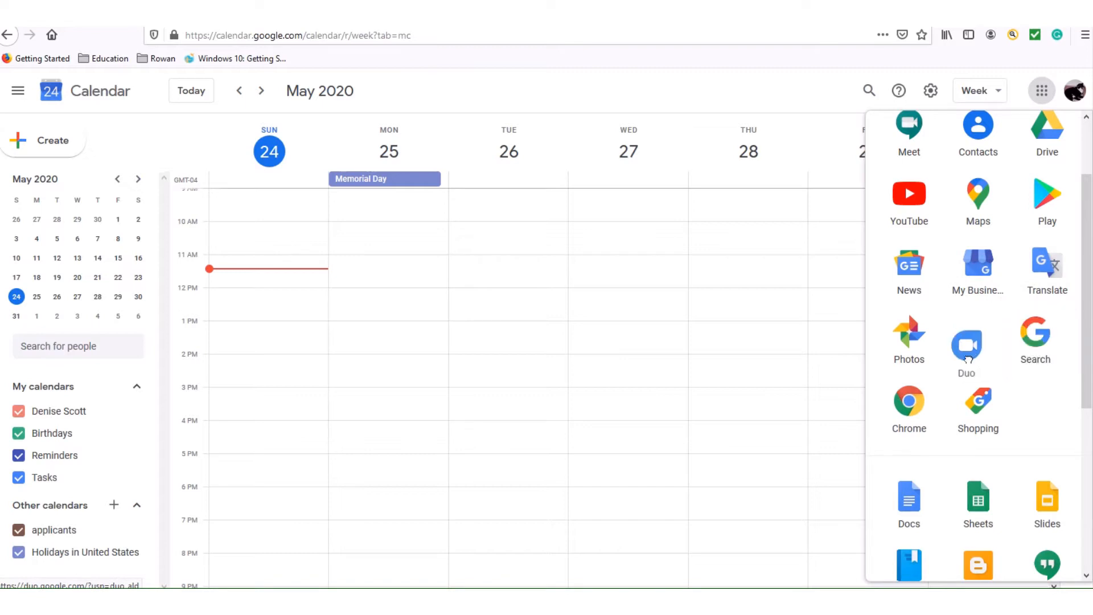
Rearrange the Google apps grid, placing Chrome after Shopping and moving Slides down one row.
drag(923, 400, 1006, 402)
drag(1088, 336, 1092, 479)
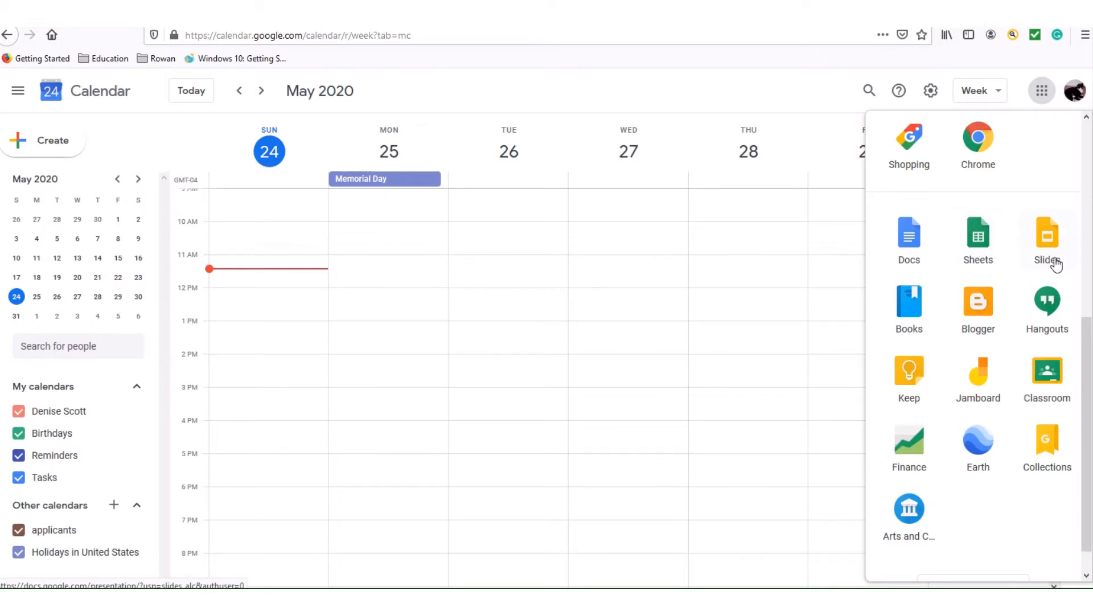
drag(1054, 263, 1046, 236)
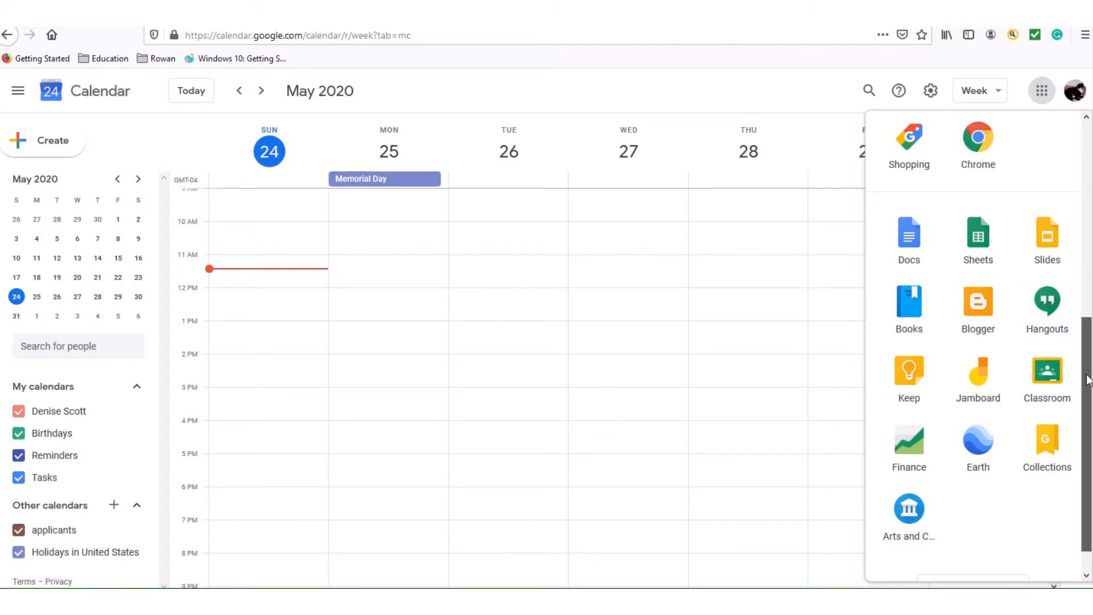
drag(1089, 380, 1090, 185)
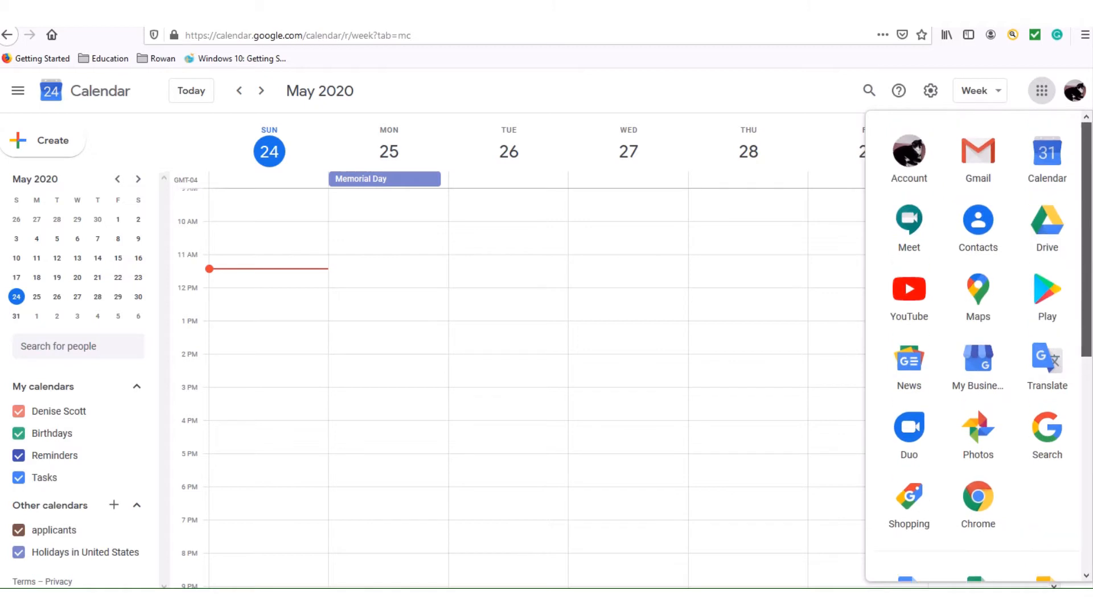
Close the Google apps grid, reopen it to check, and close it again.
click(935, 190)
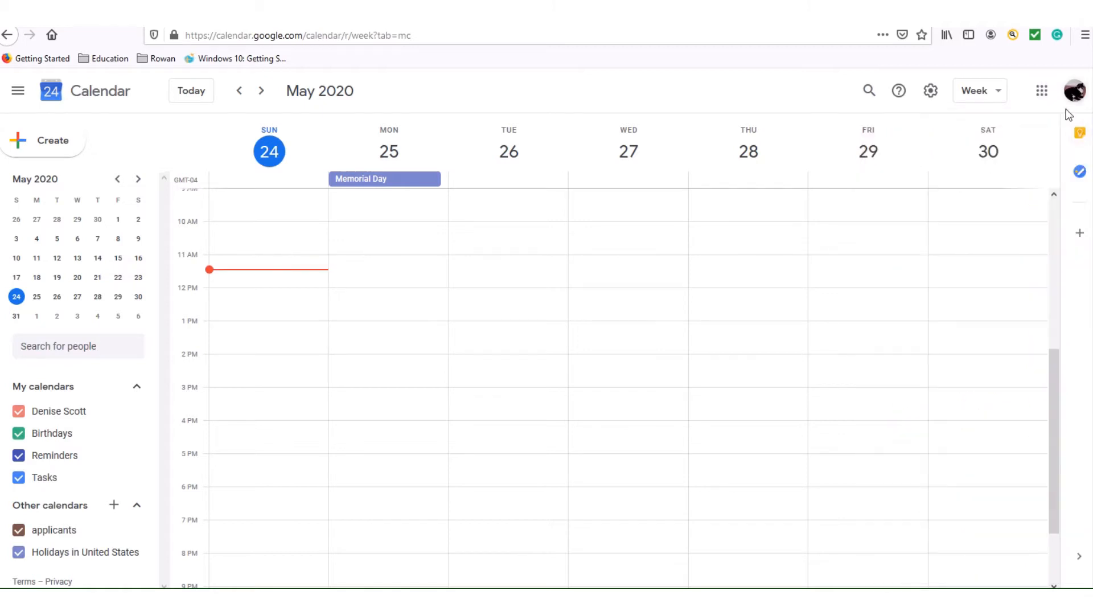
click(1043, 95)
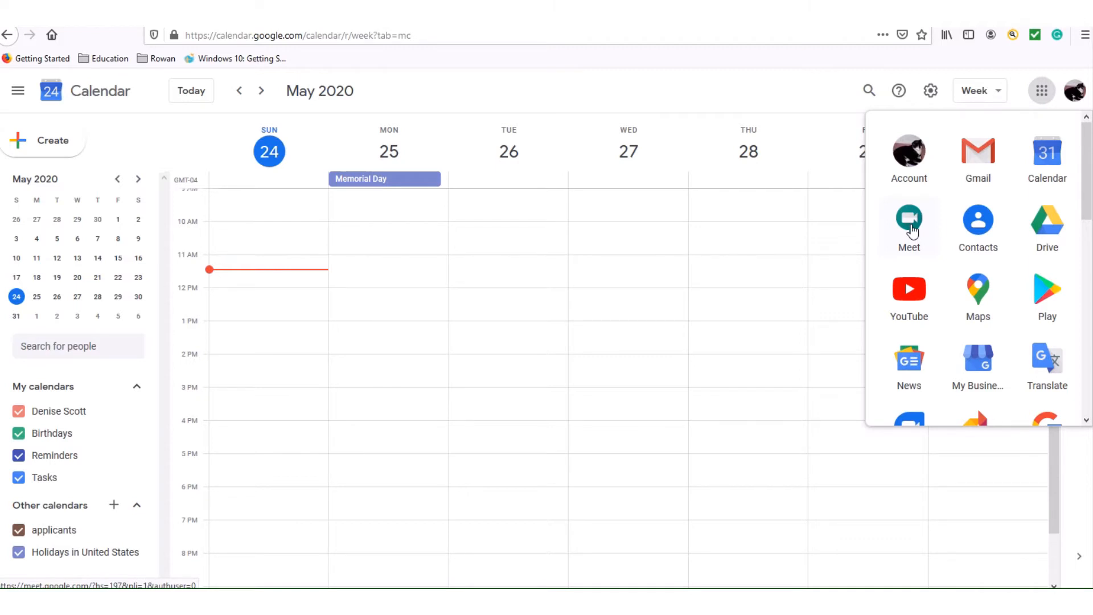
click(784, 104)
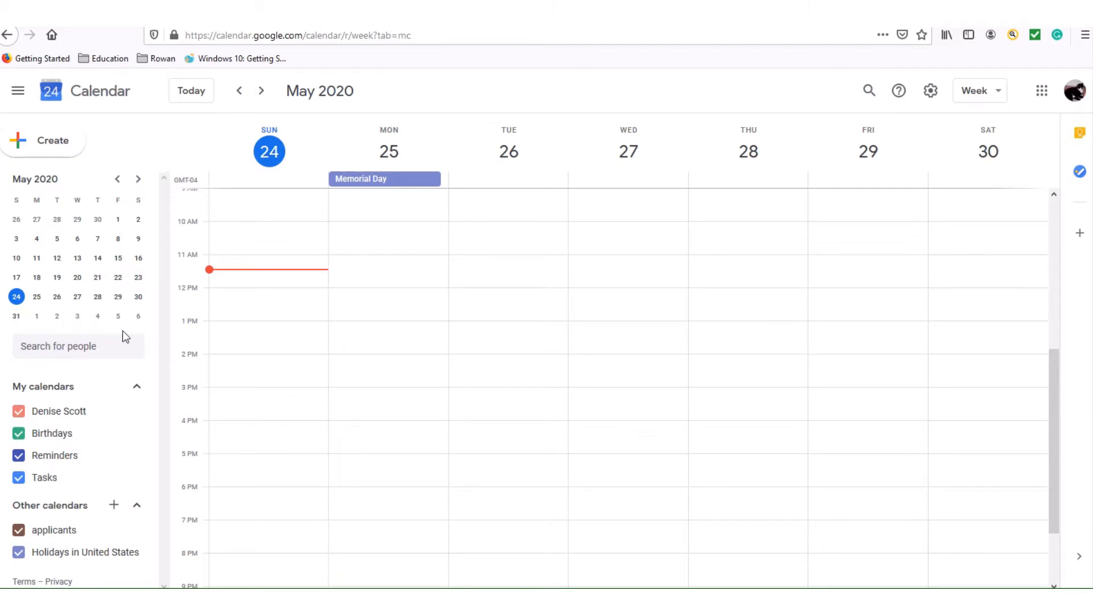
click(1001, 95)
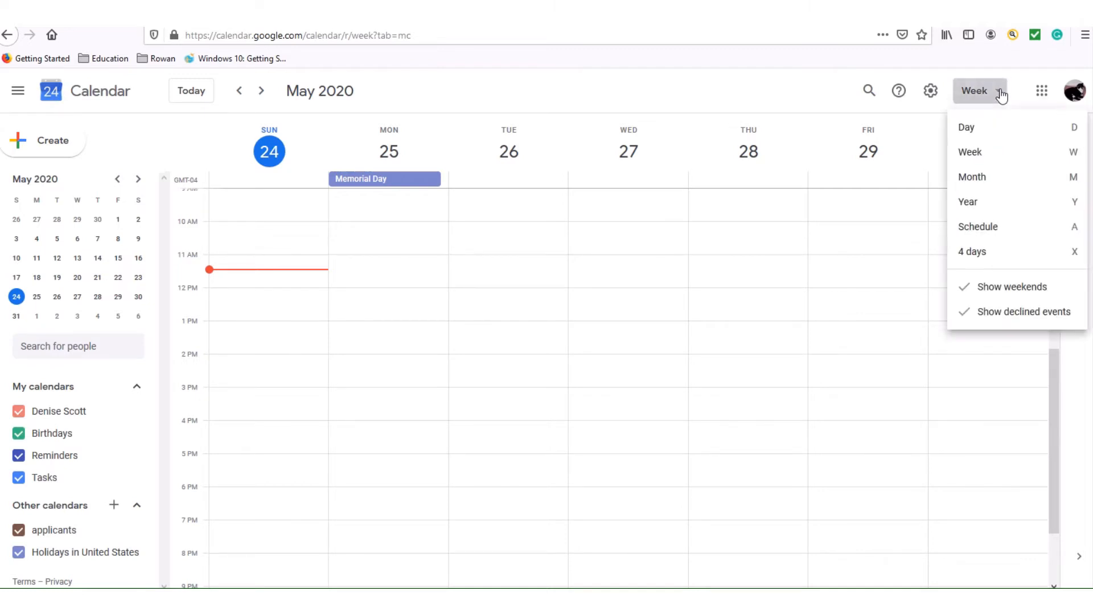
click(991, 130)
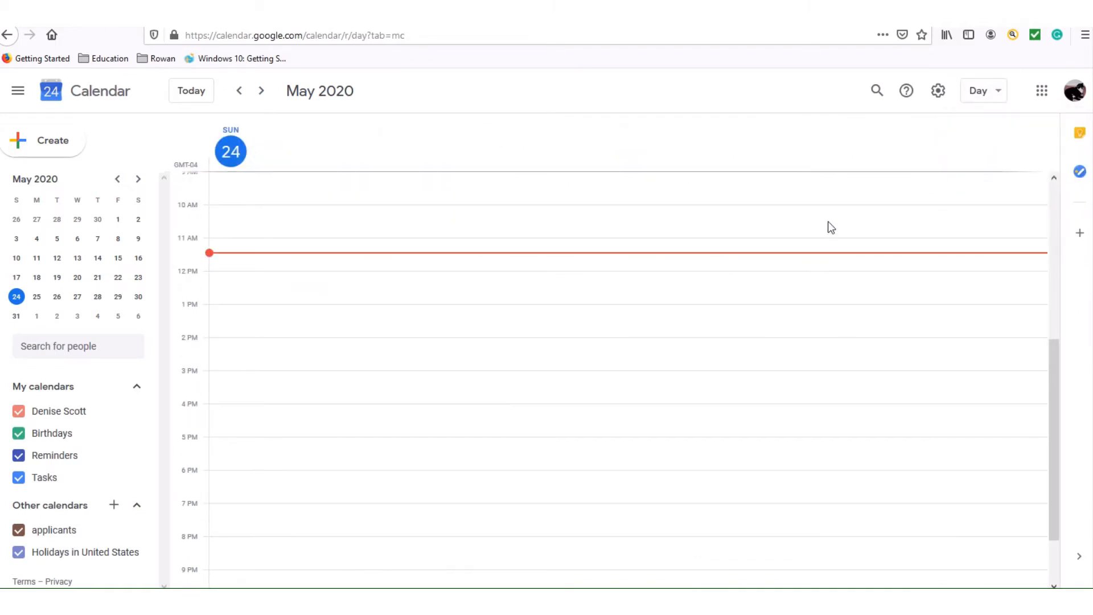
click(997, 97)
click(974, 154)
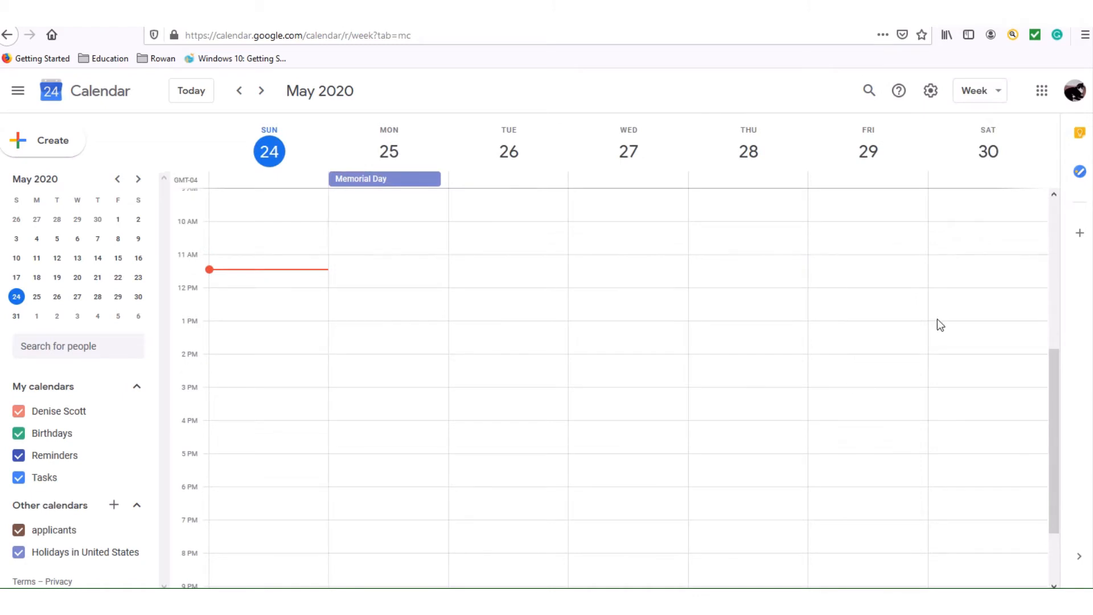
click(999, 95)
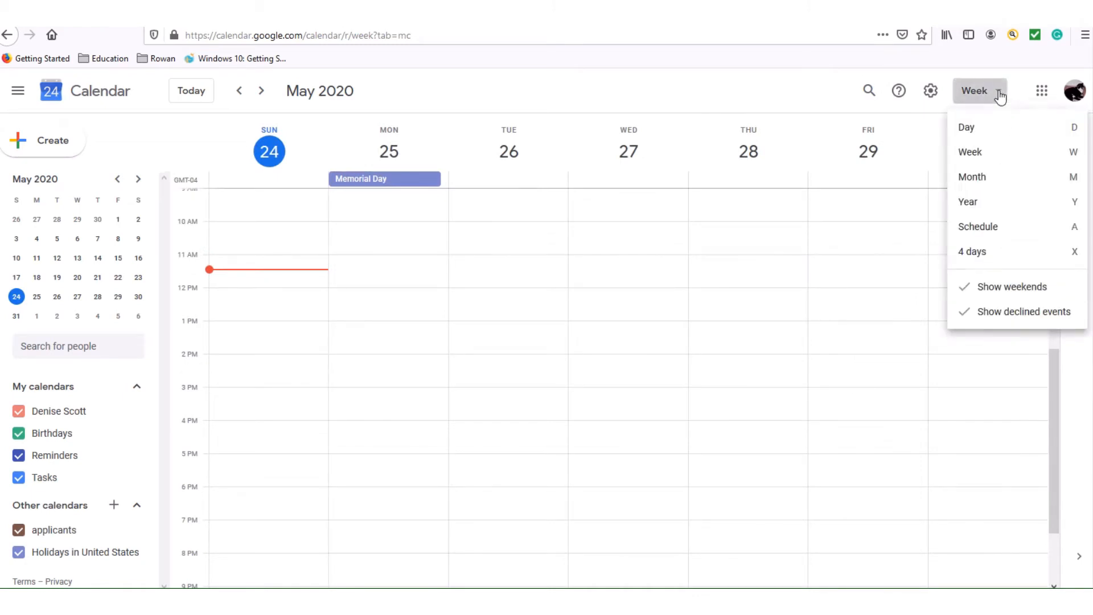
click(980, 188)
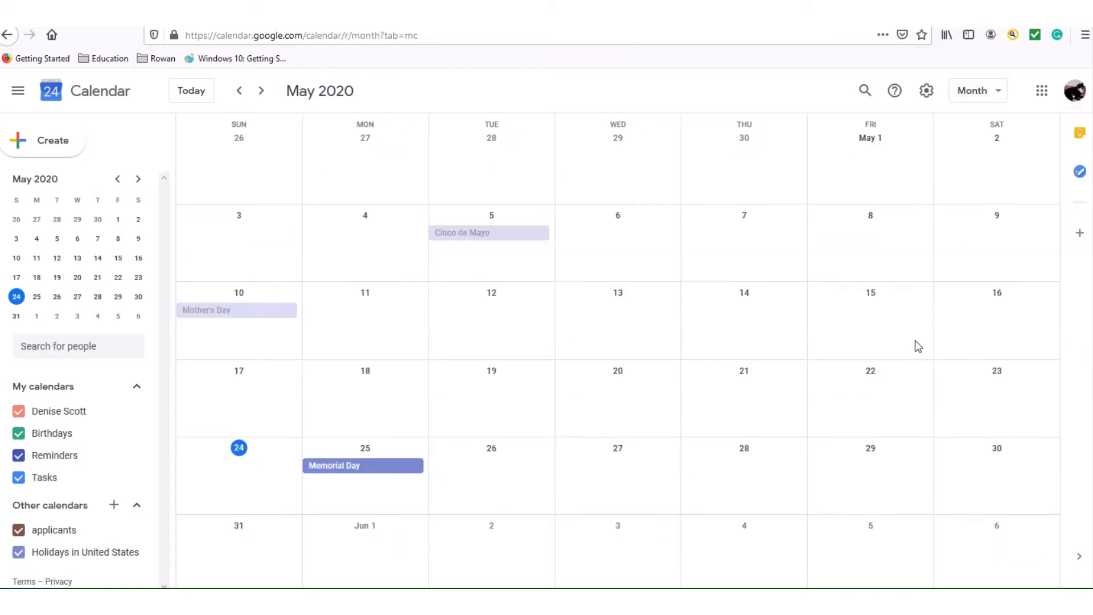
click(999, 95)
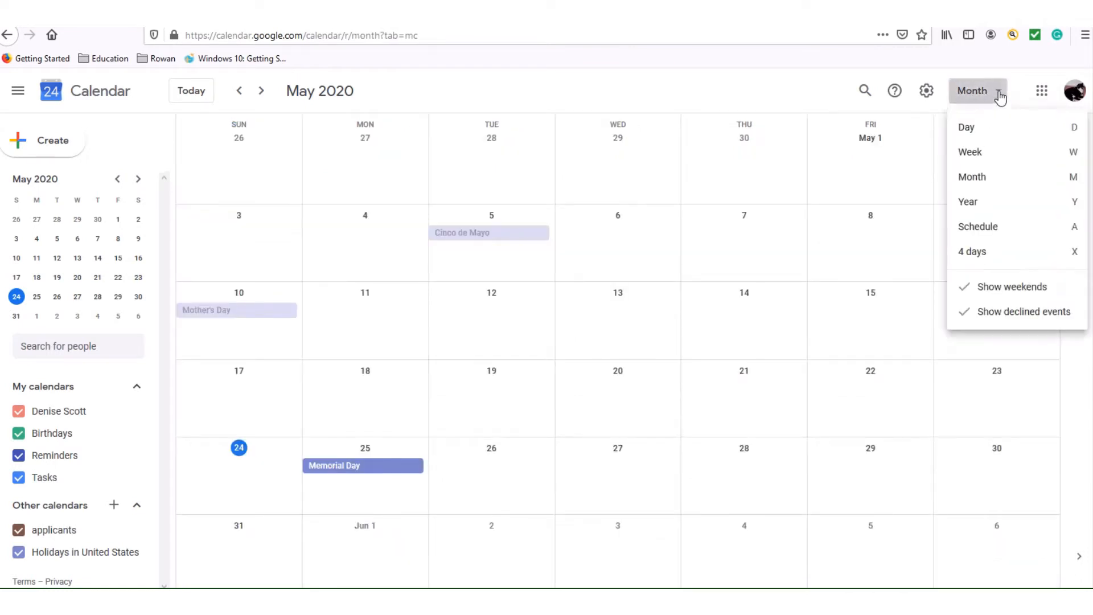
click(974, 203)
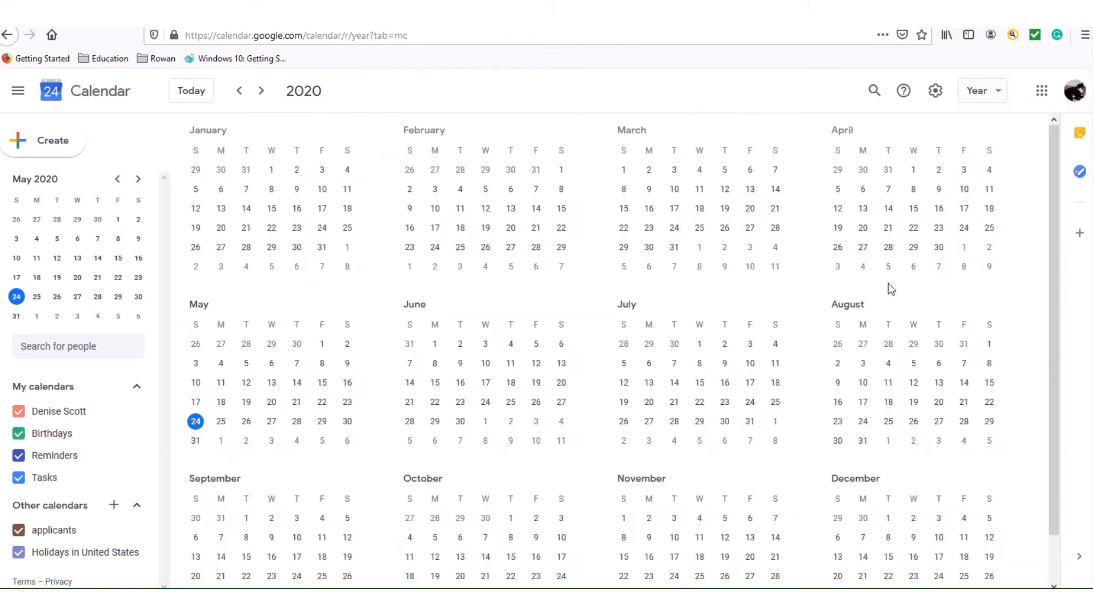
click(1003, 95)
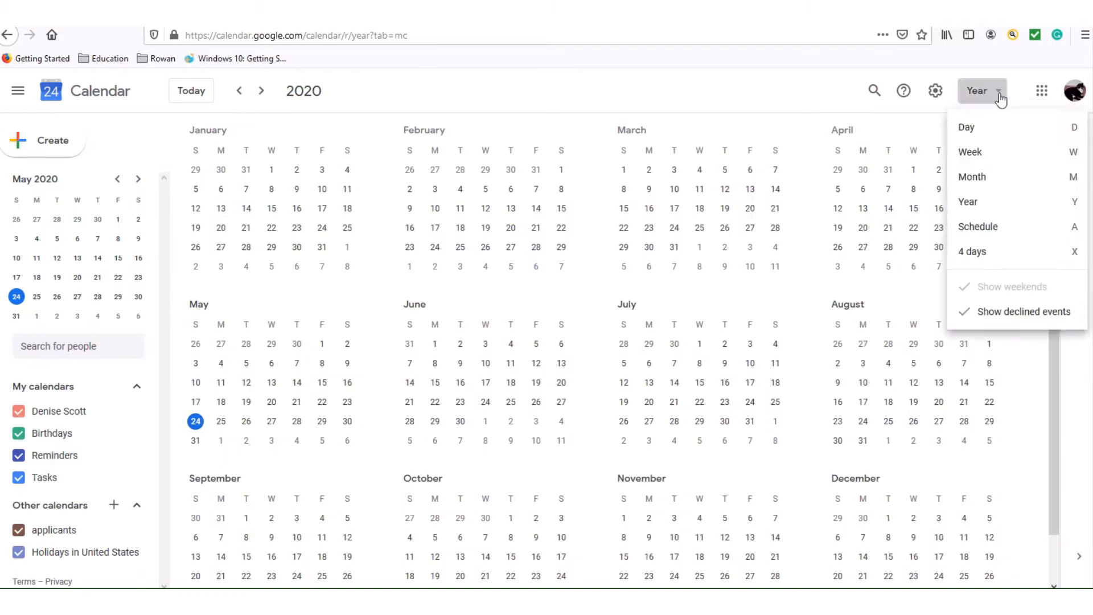
click(991, 228)
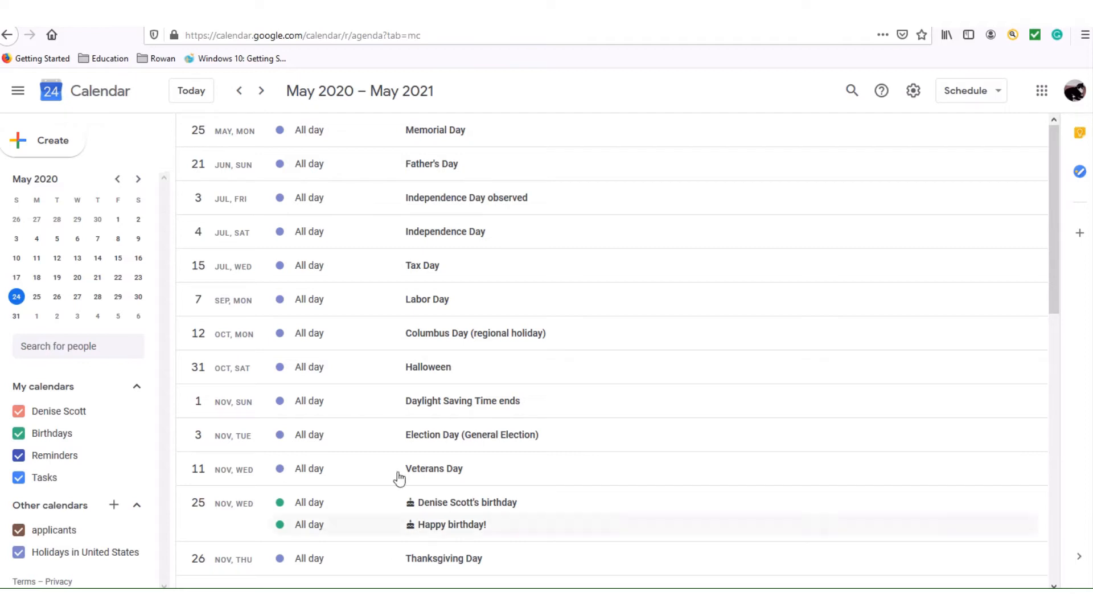
click(1000, 96)
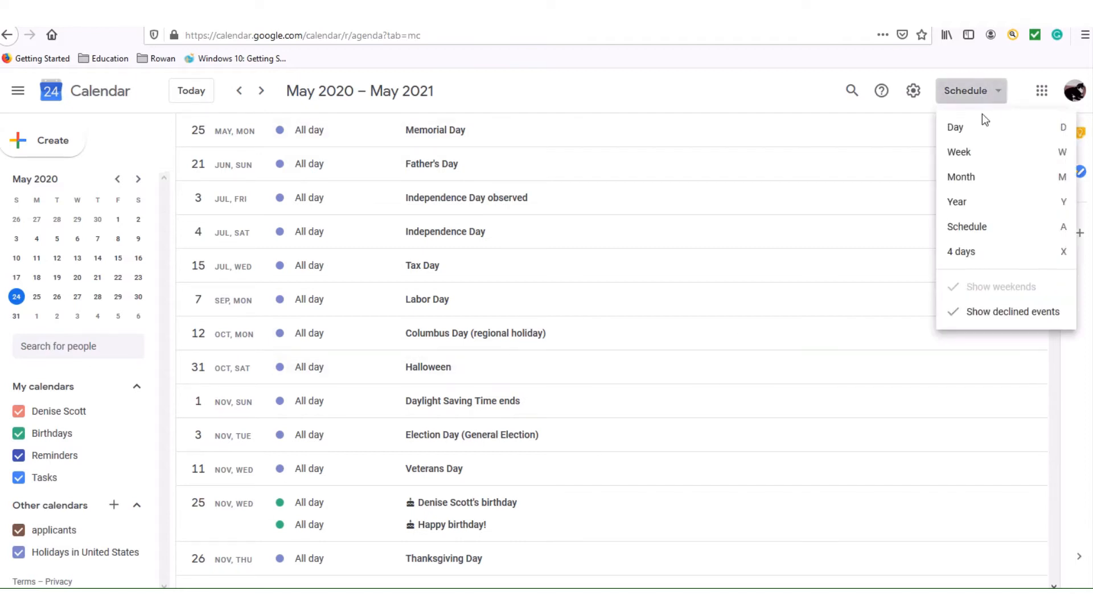
click(953, 165)
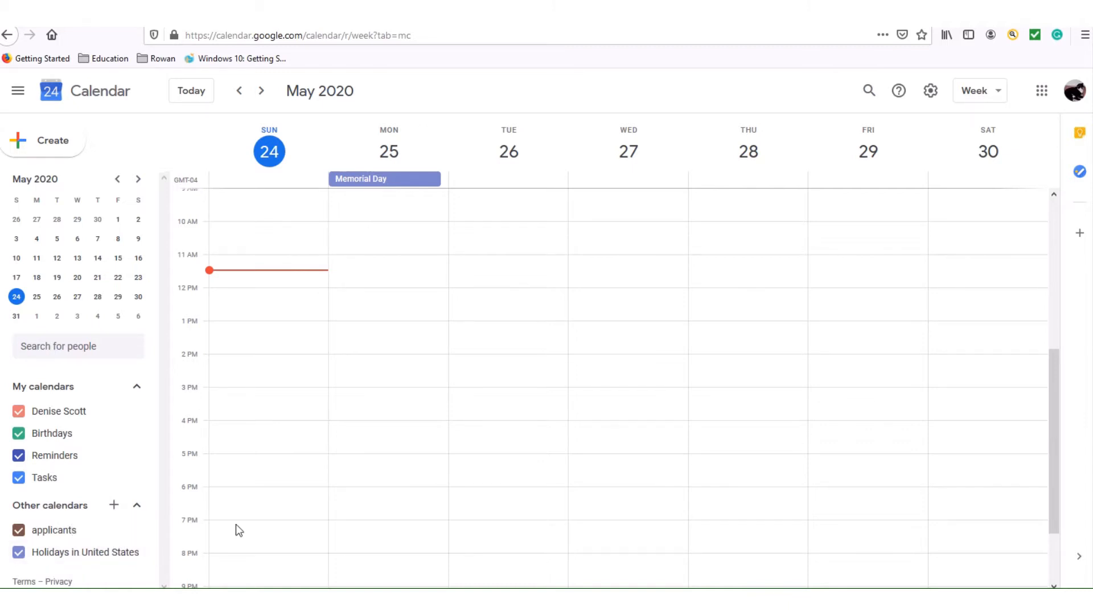
Color the Holidays in United States calendar orange, then switch it to Blueberry purple.
mouse_move(156, 550)
click(135, 552)
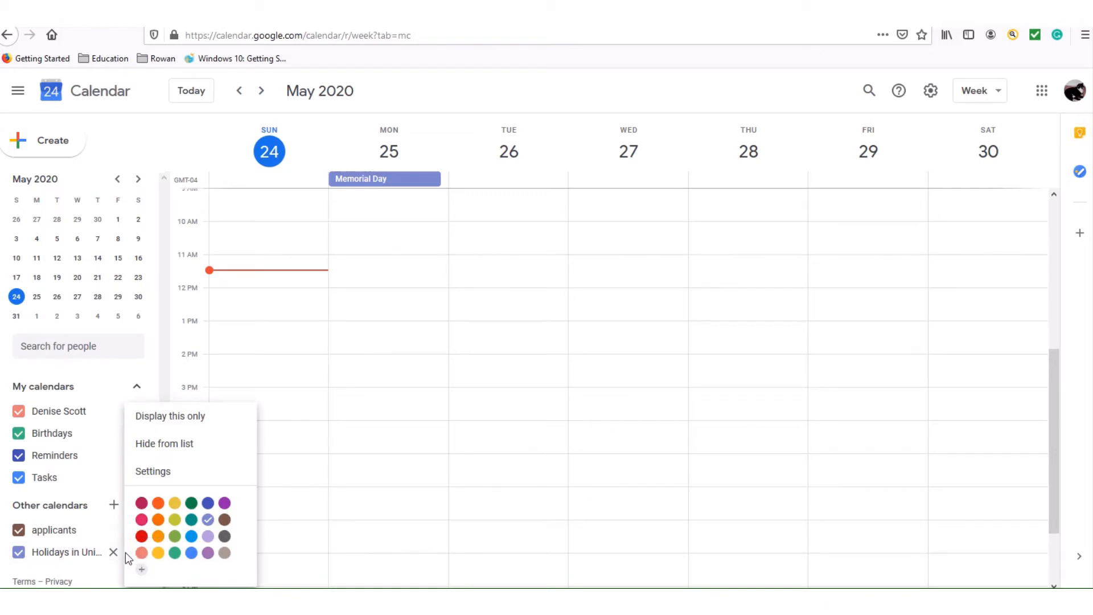
click(159, 520)
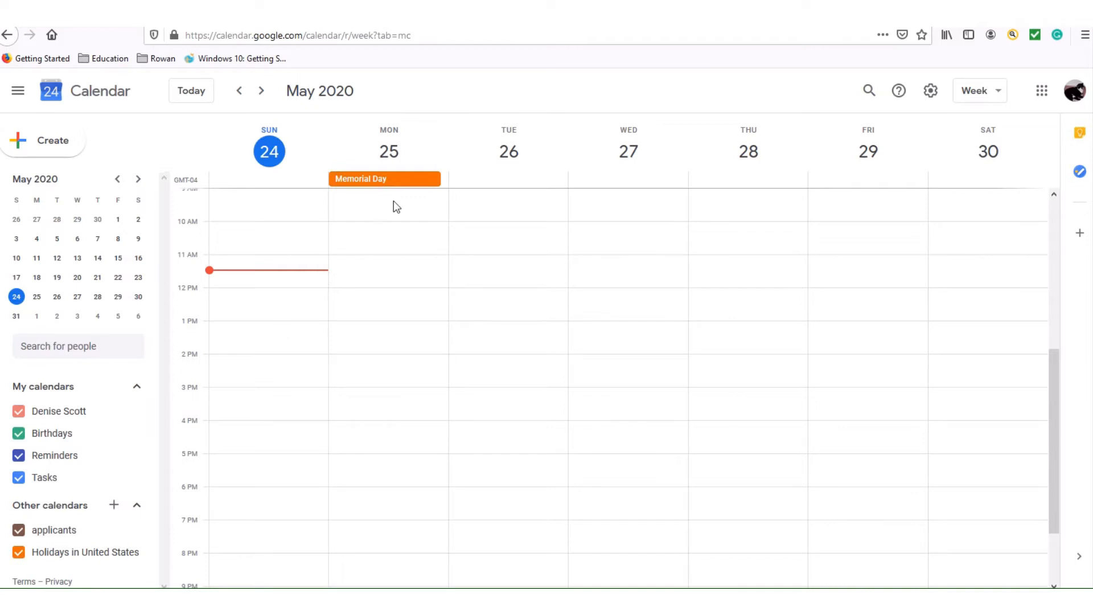
click(137, 553)
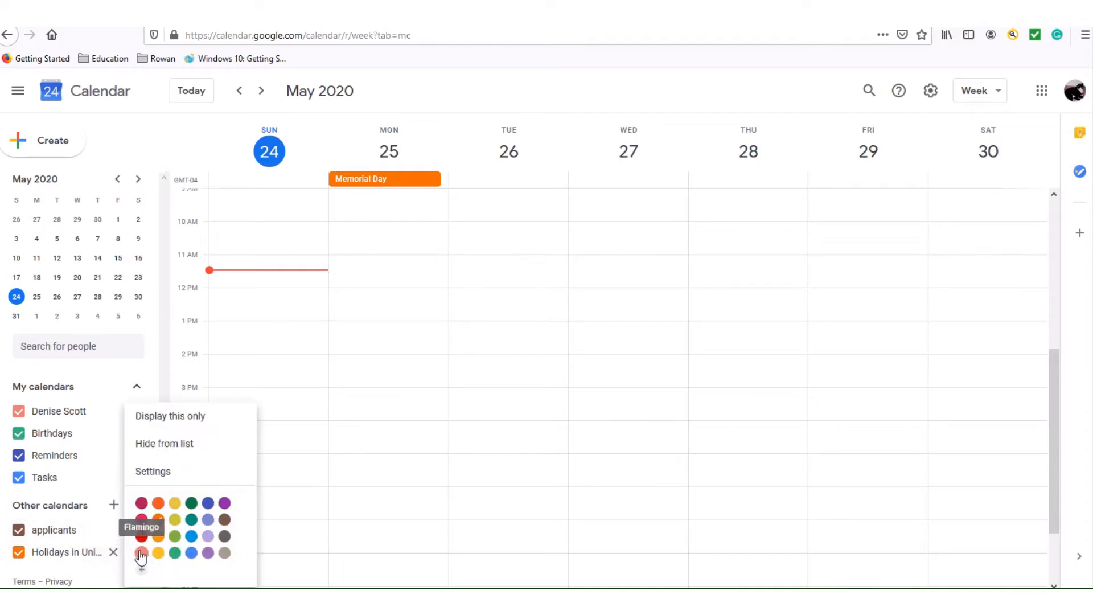
click(223, 504)
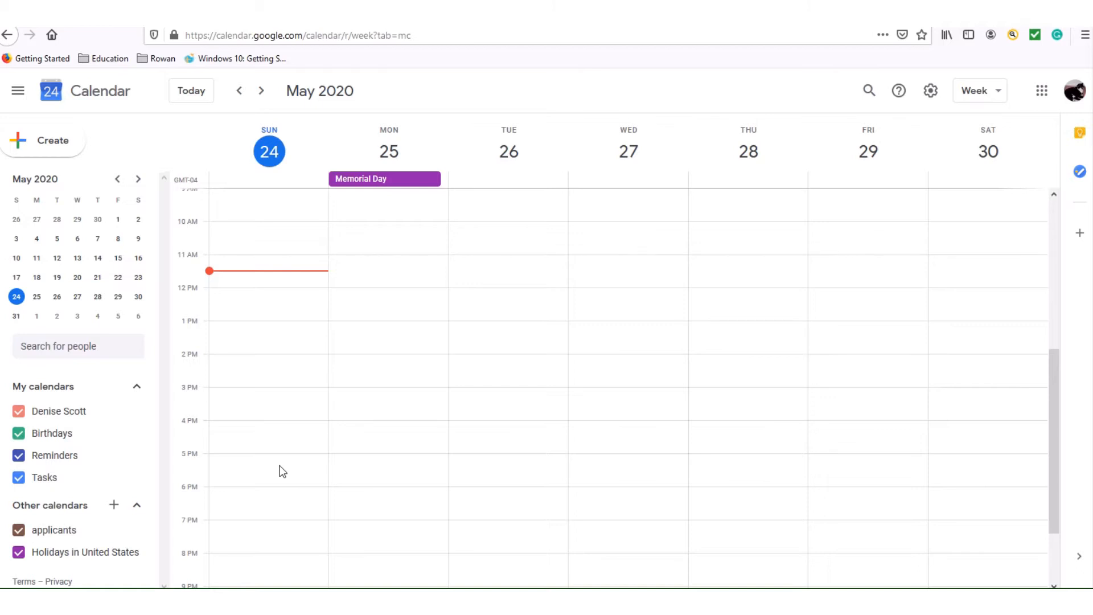
Draft a 'Work' event for Sunday May 24, 5:00–6:00pm and open its full details editor.
click(66, 146)
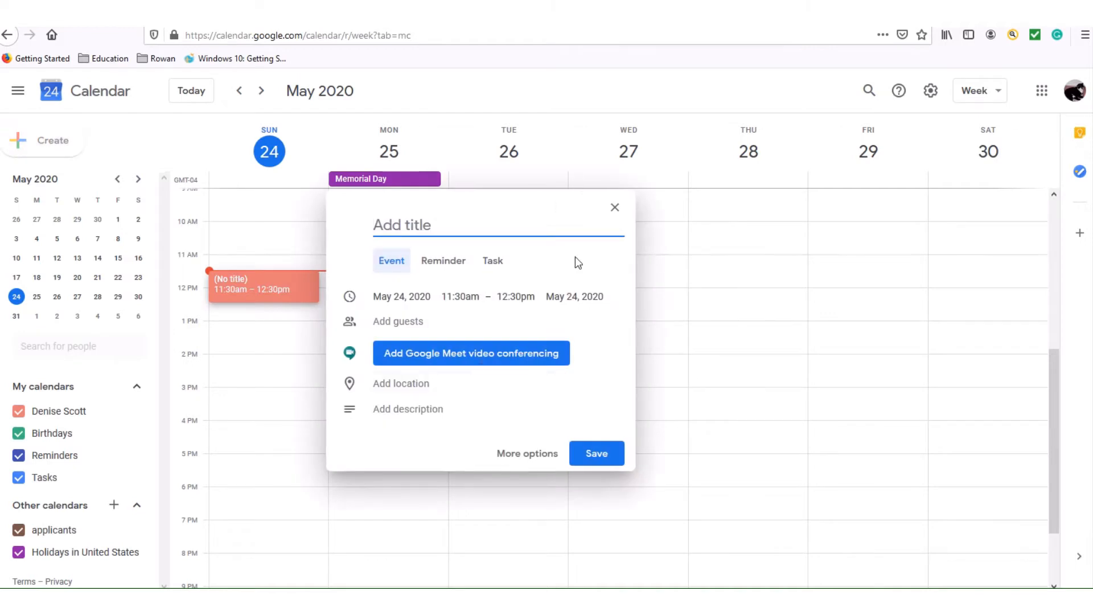
click(616, 209)
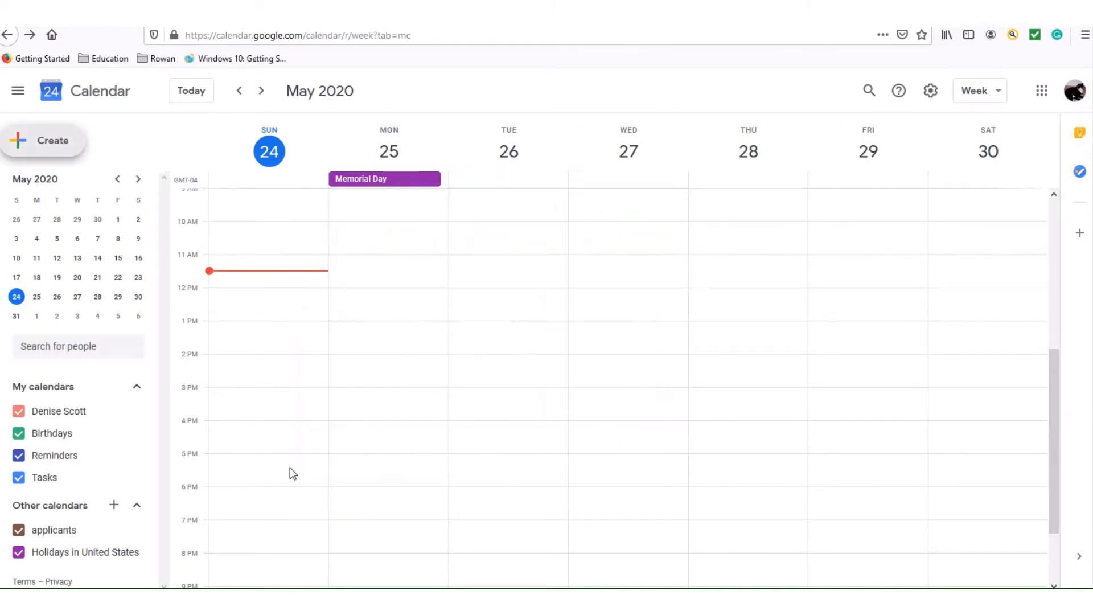
click(258, 460)
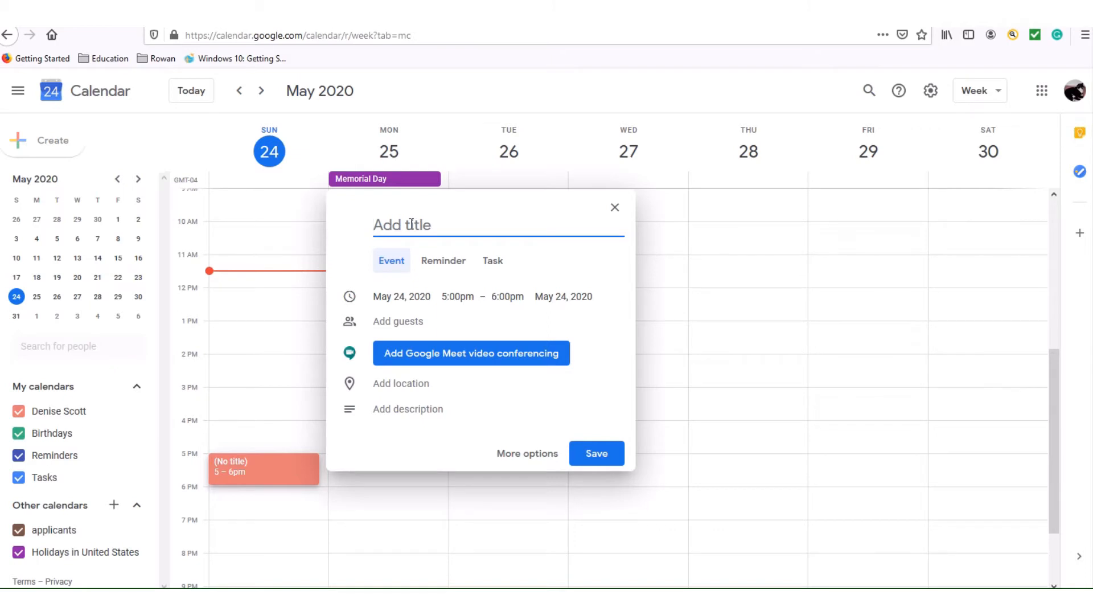
text(Work)
click(552, 272)
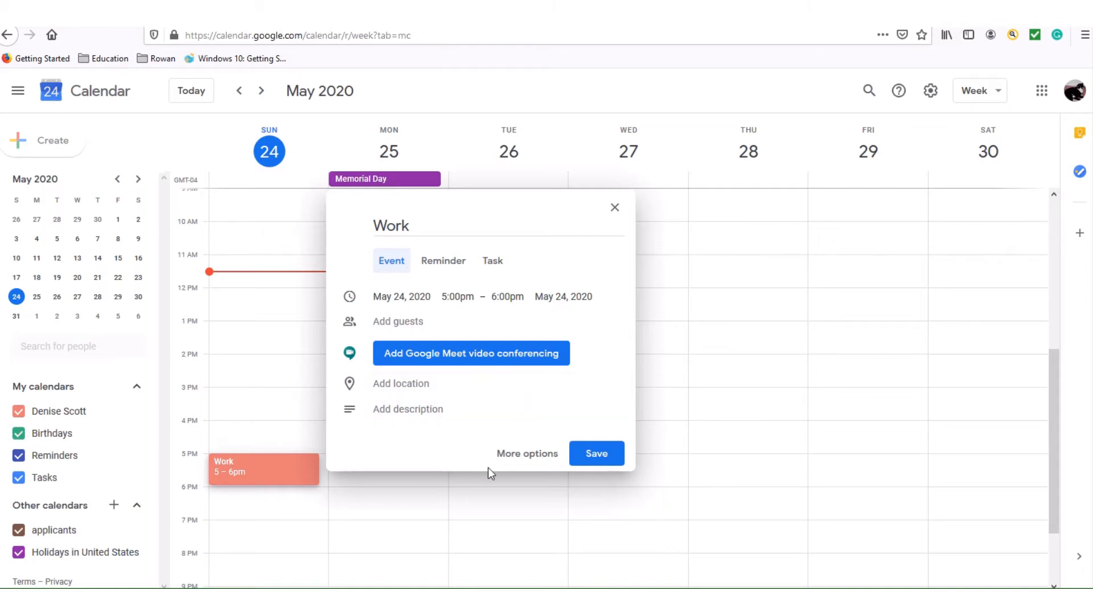
click(532, 458)
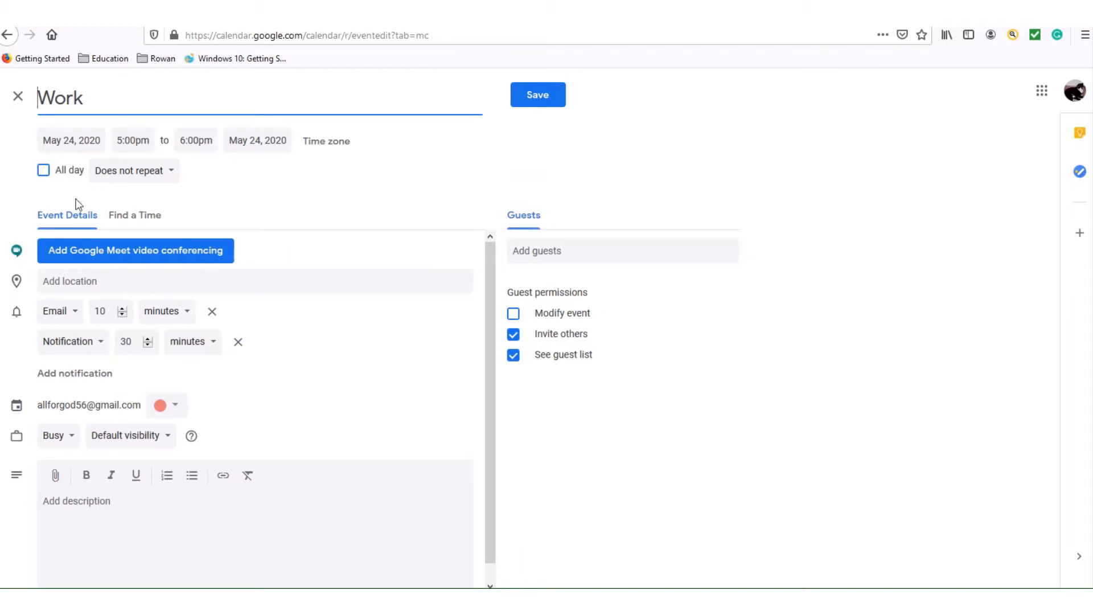
Keep the Work event at 5–6pm and open Custom recurrence repeating weekly on Sunday.
click(45, 171)
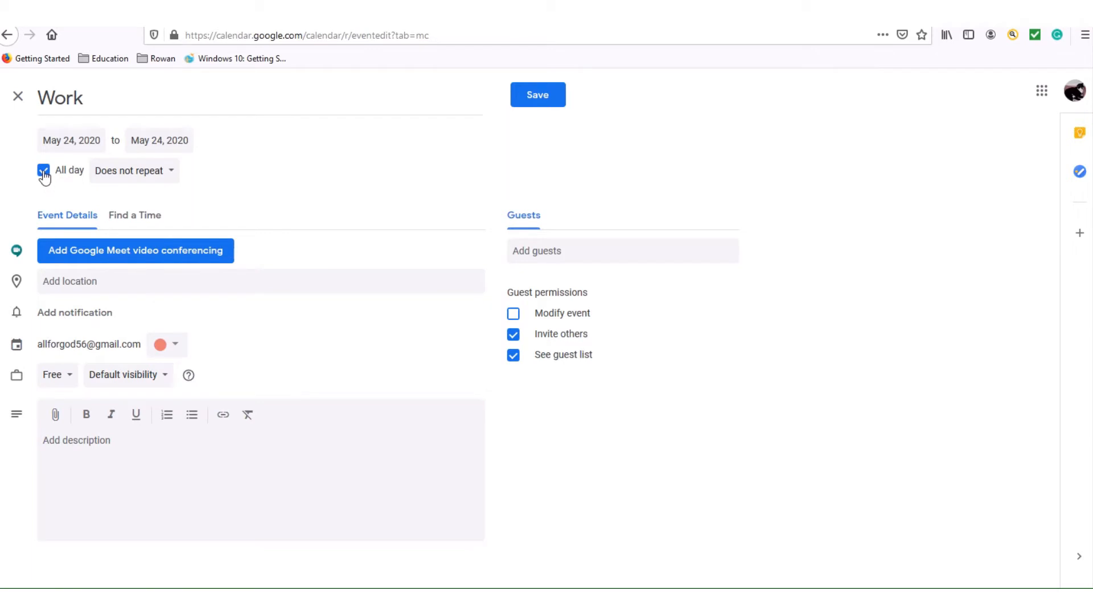
click(44, 170)
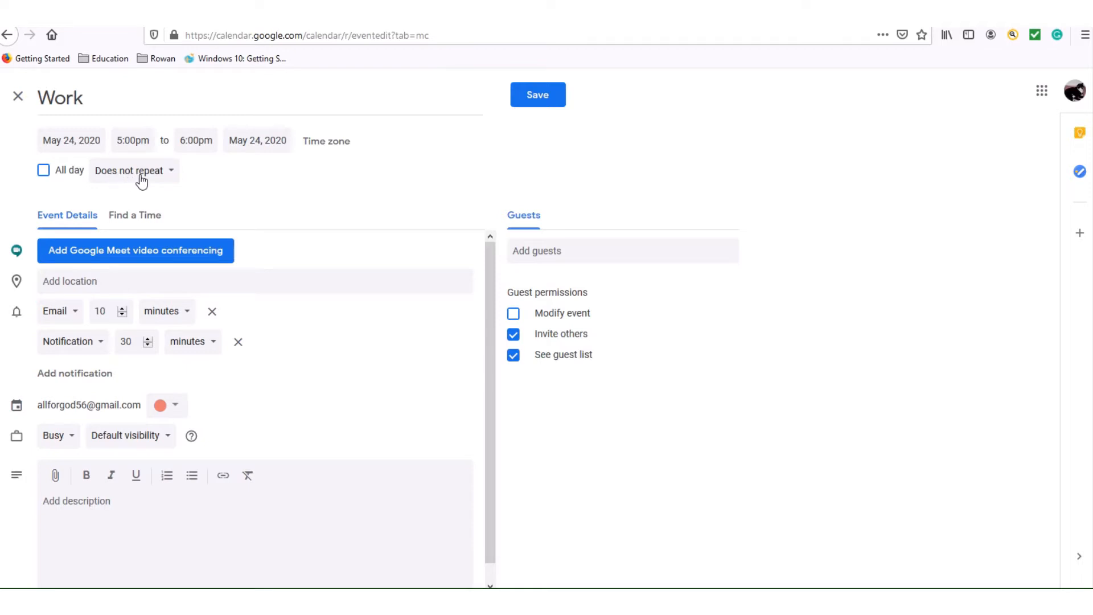
click(172, 172)
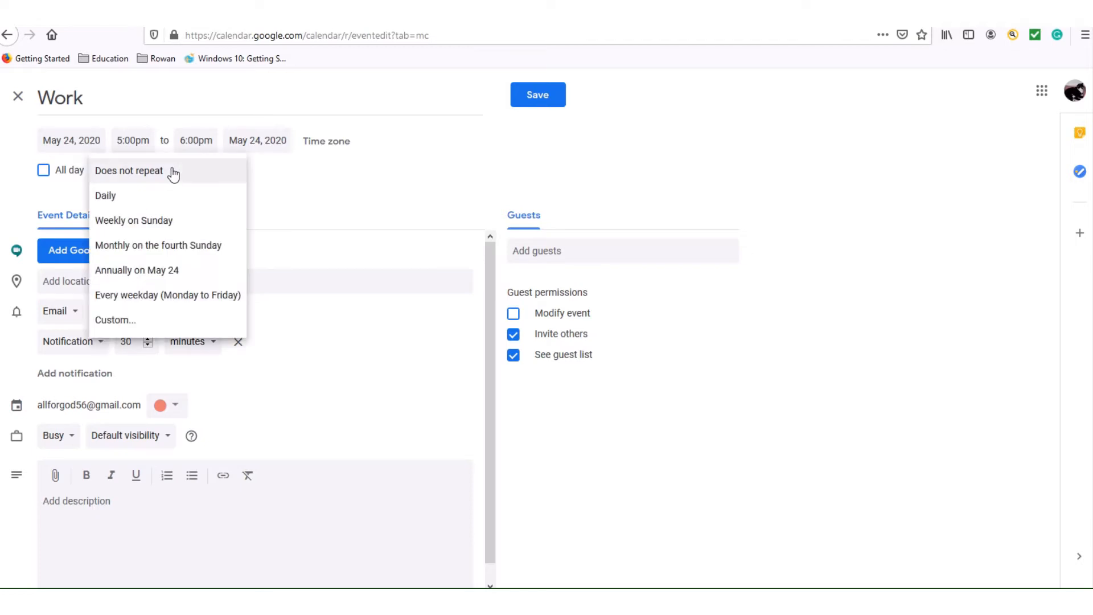
click(180, 223)
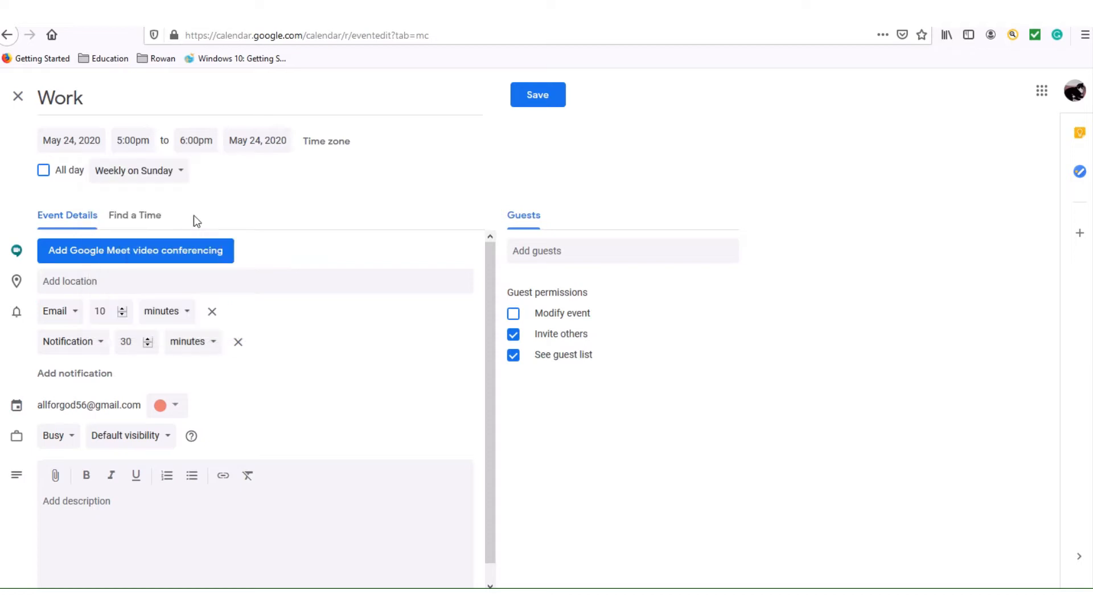
click(181, 172)
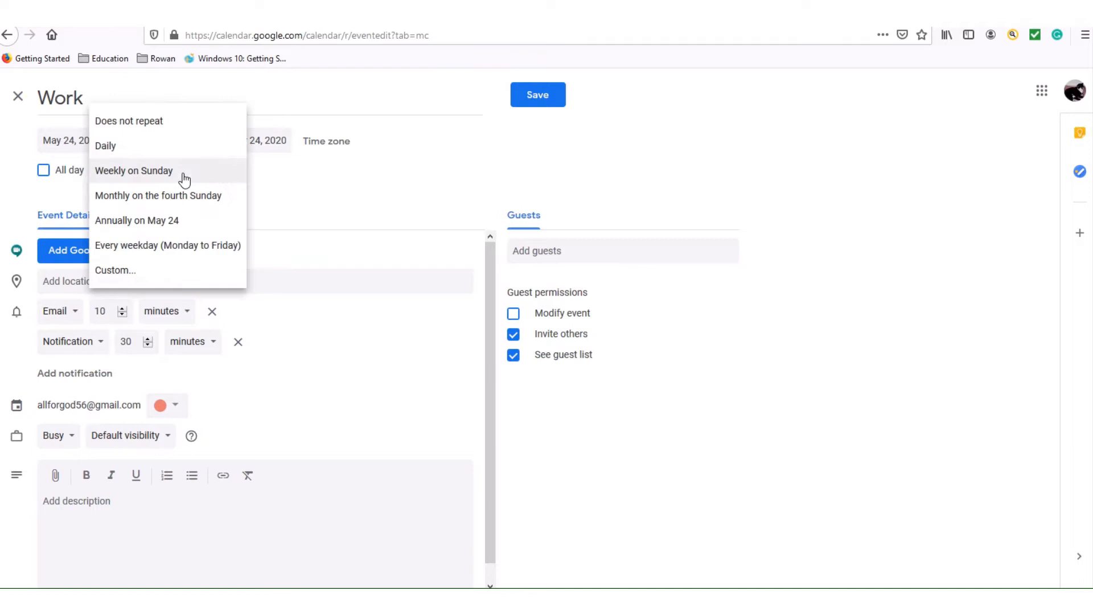
click(162, 273)
click(656, 212)
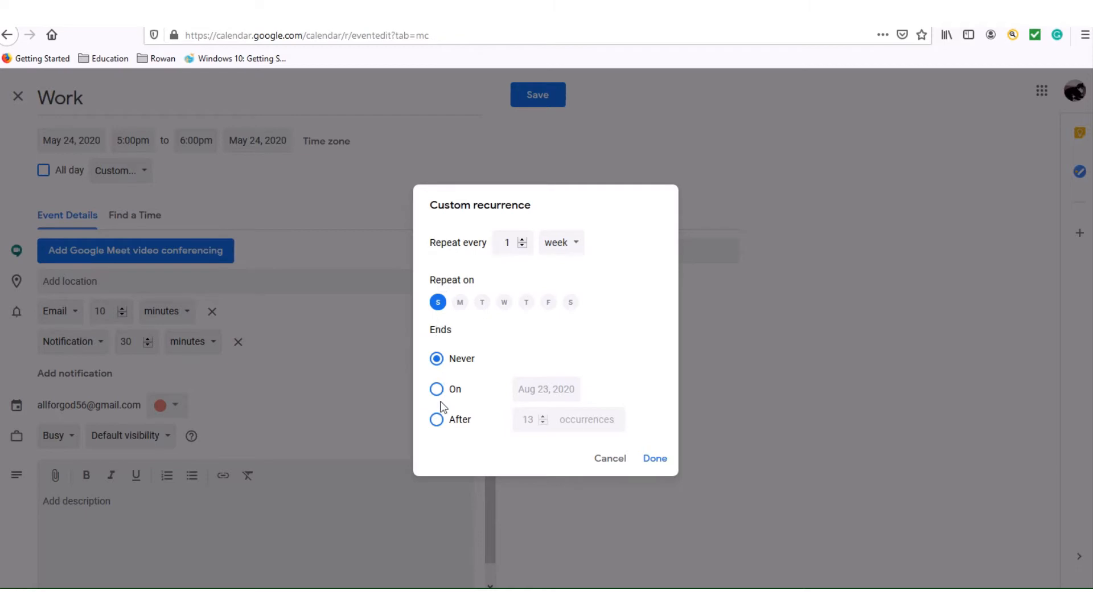
End the weekly Sunday recurrence after 6 occurrences and confirm it.
click(437, 420)
click(543, 422)
click(543, 422)
click(543, 423)
click(543, 422)
click(543, 423)
click(543, 422)
click(543, 422)
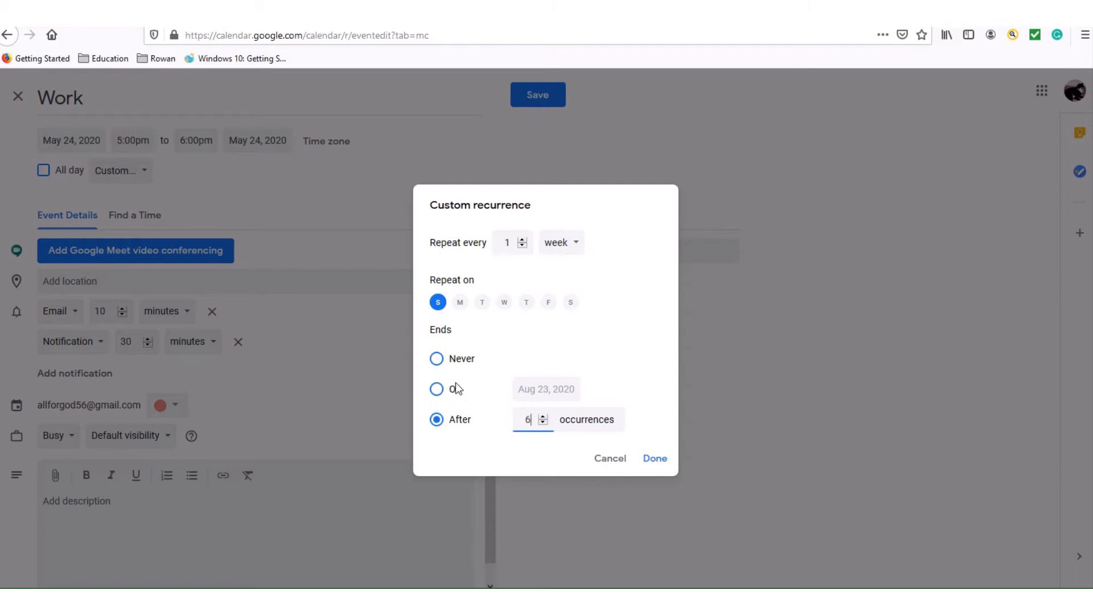
click(656, 462)
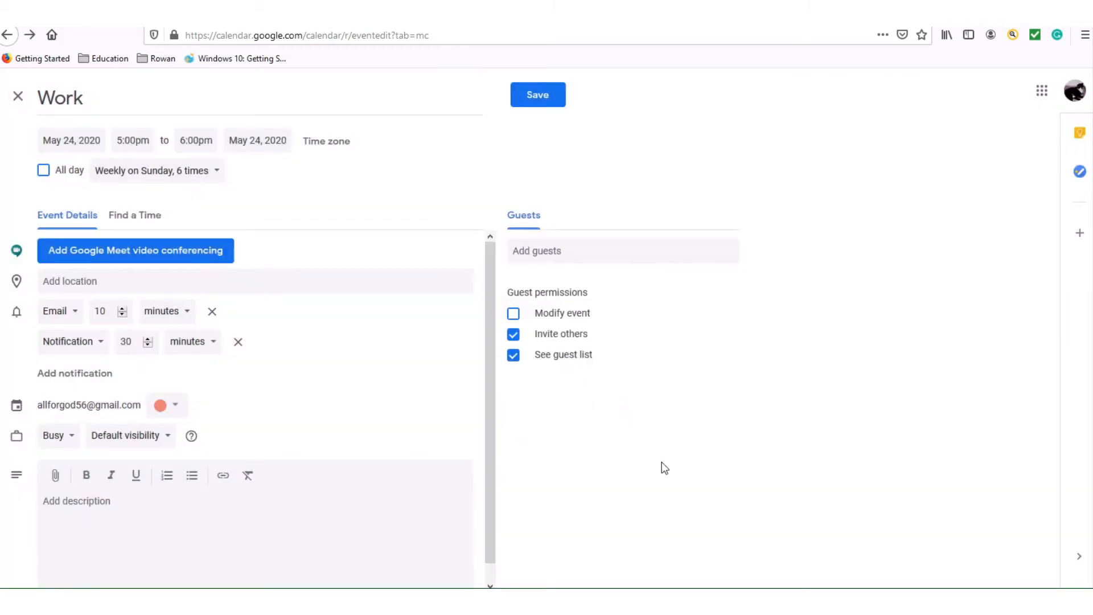
Attach Google Meet conferencing to the Work event and adjust its email reminder to 10 minutes.
click(206, 257)
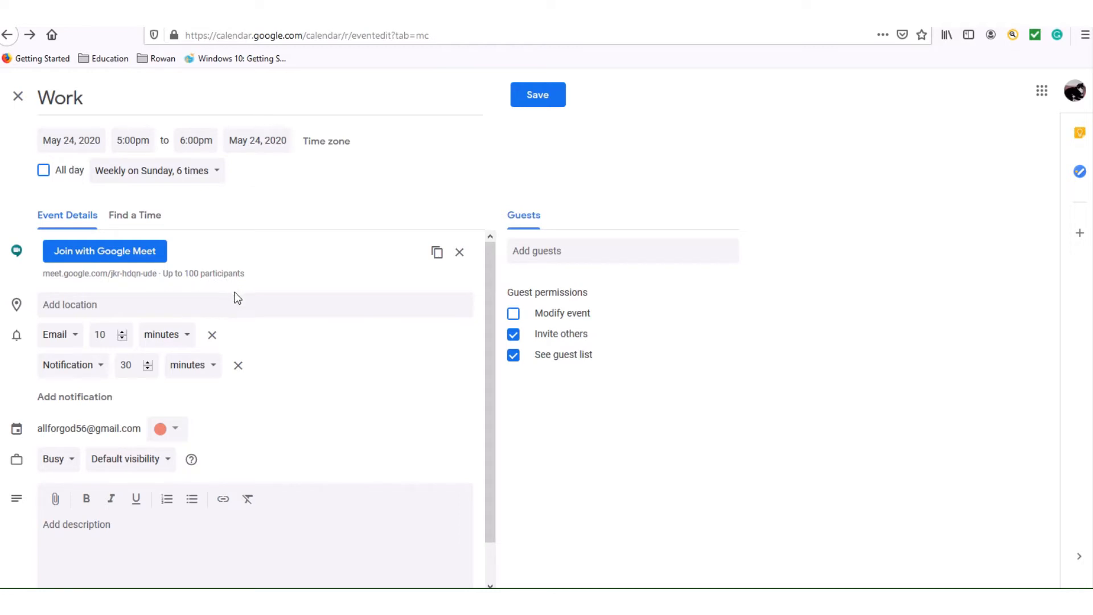
click(223, 306)
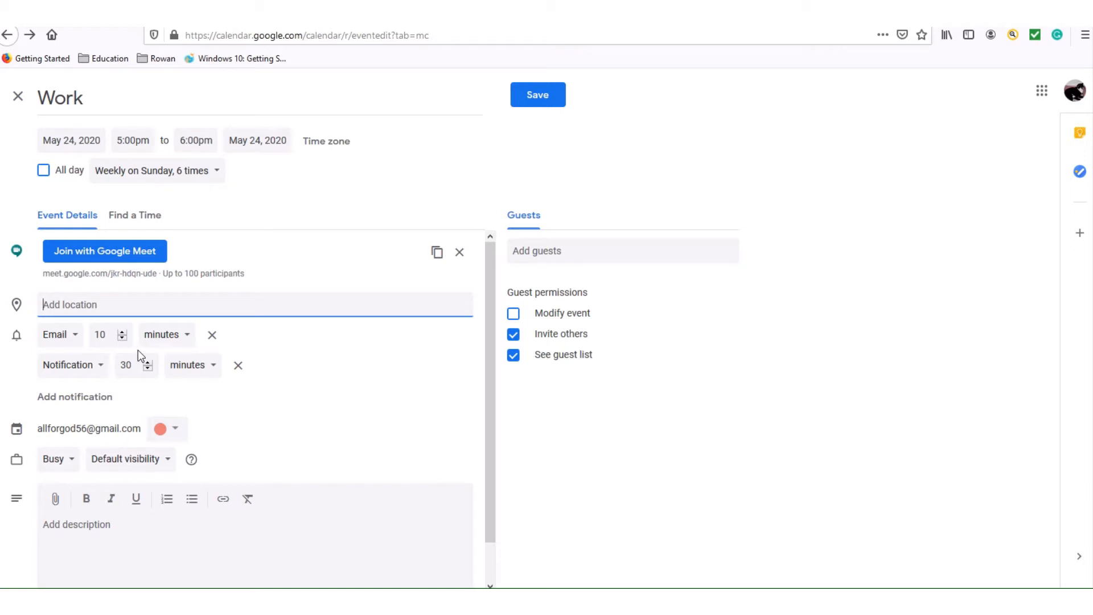
click(122, 337)
click(123, 338)
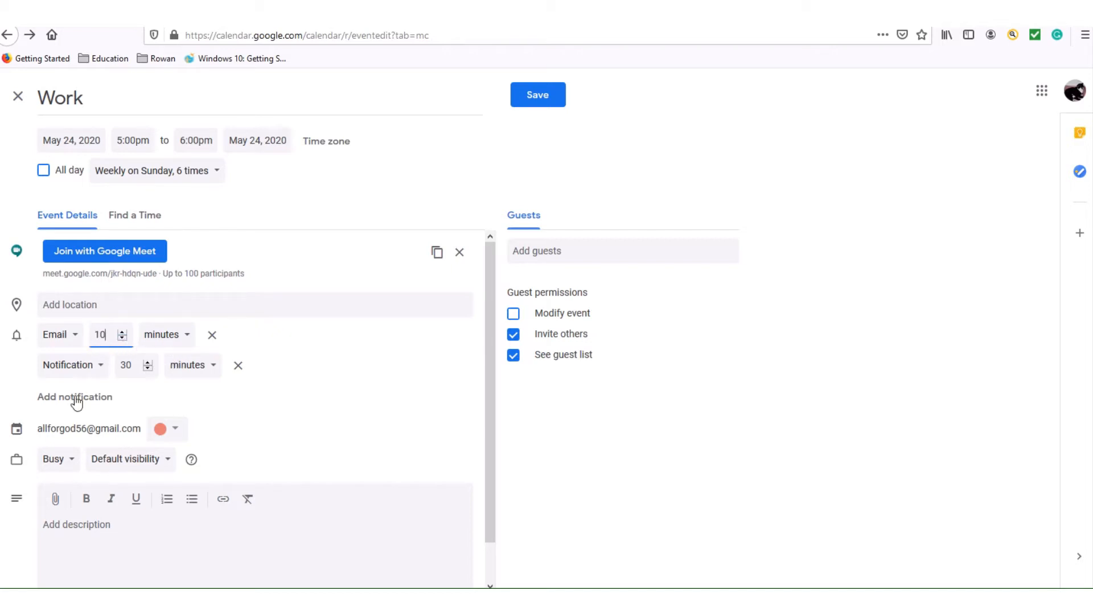
click(202, 374)
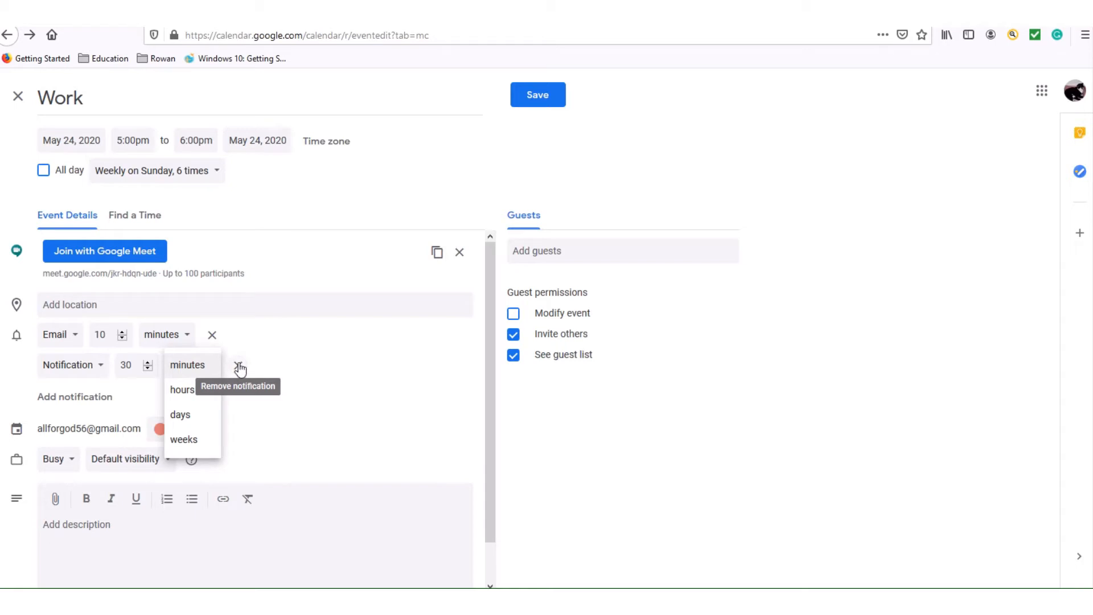
click(253, 410)
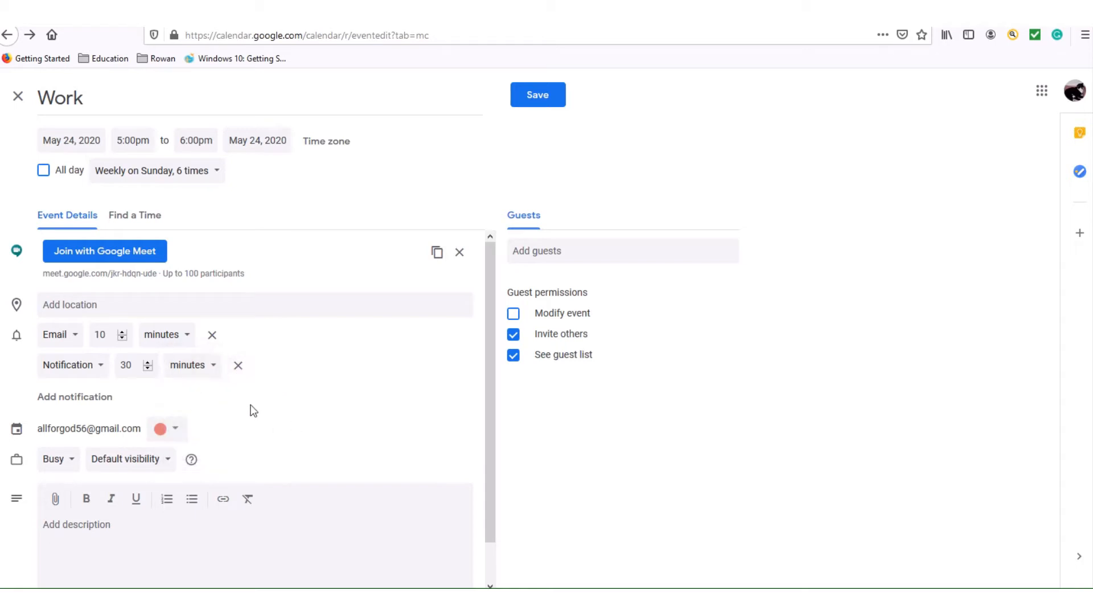
click(215, 370)
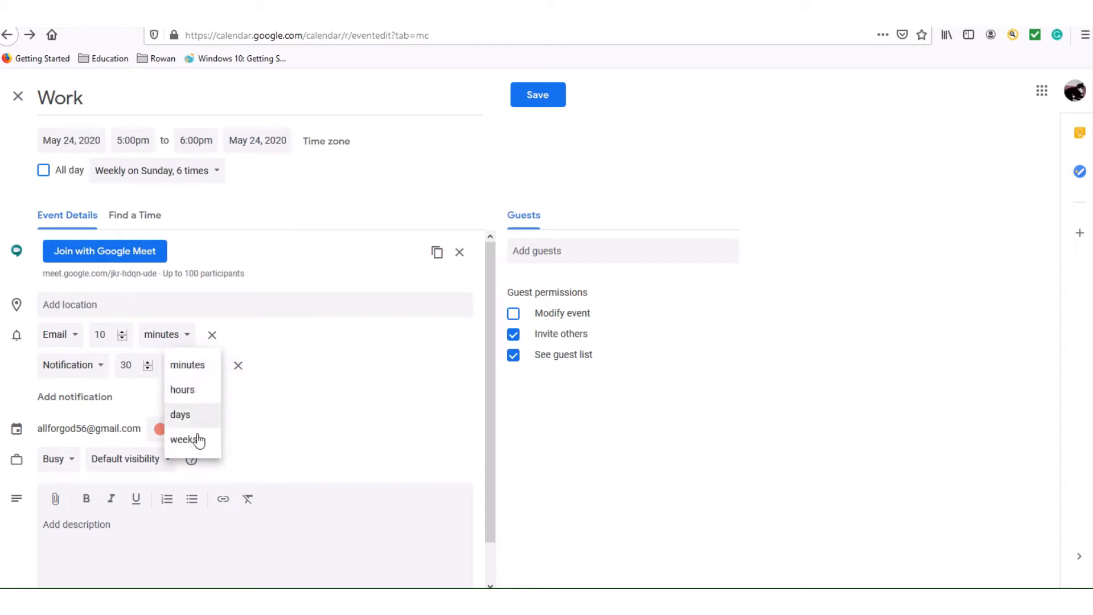
click(353, 426)
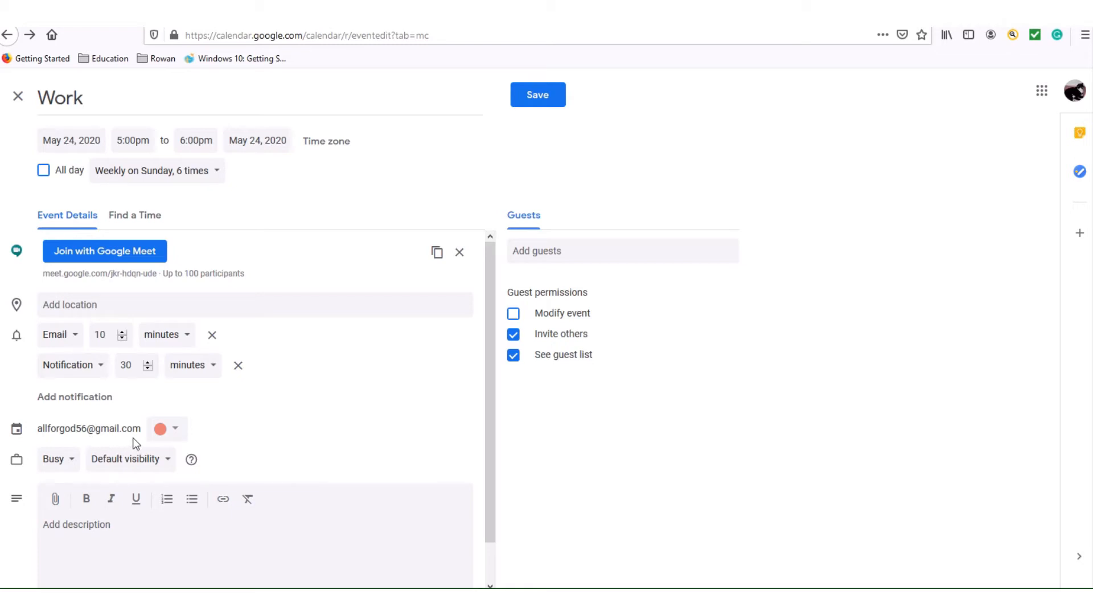
drag(489, 415, 491, 494)
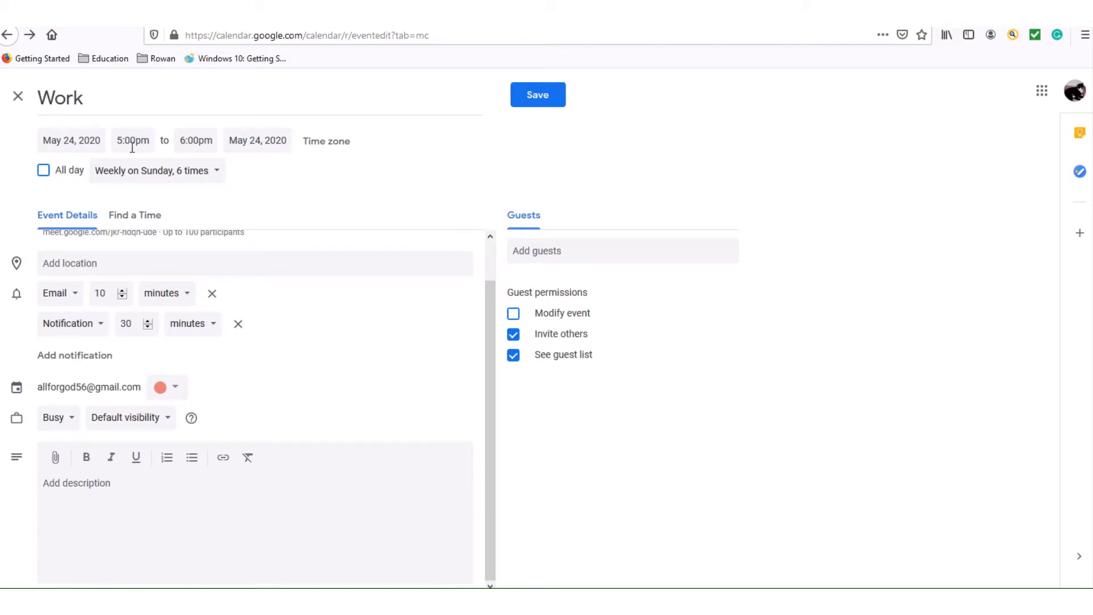
click(72, 421)
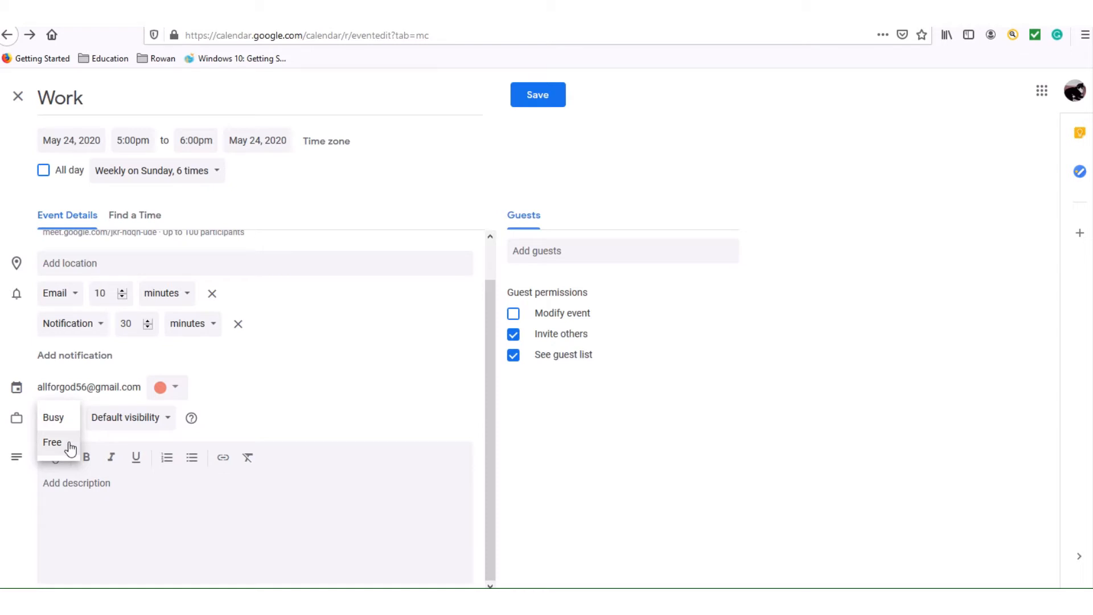
click(70, 449)
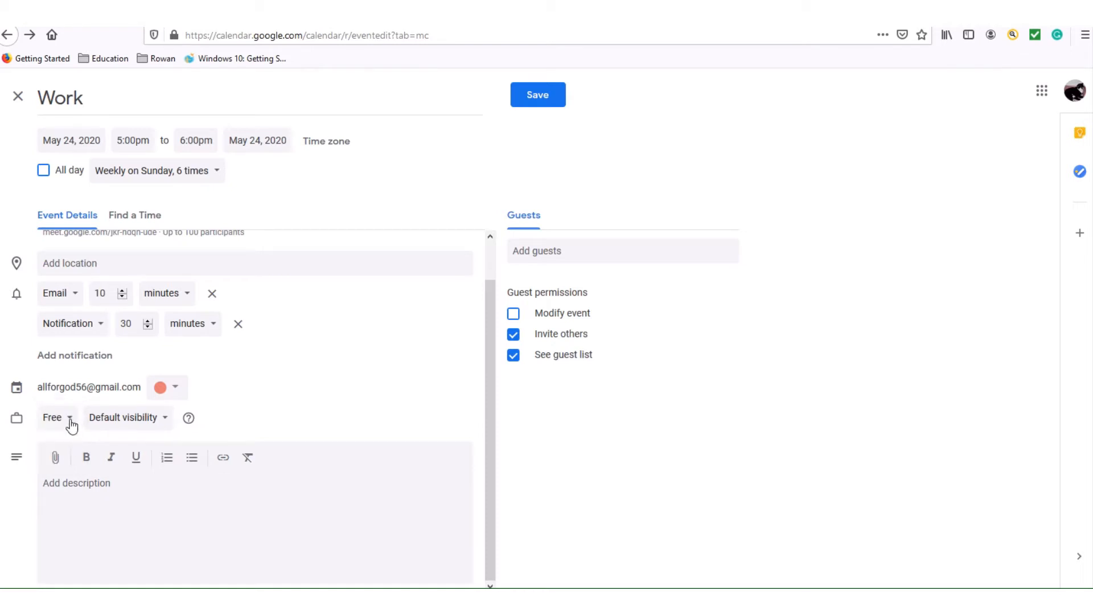
click(71, 424)
click(64, 396)
mouse_move(196, 424)
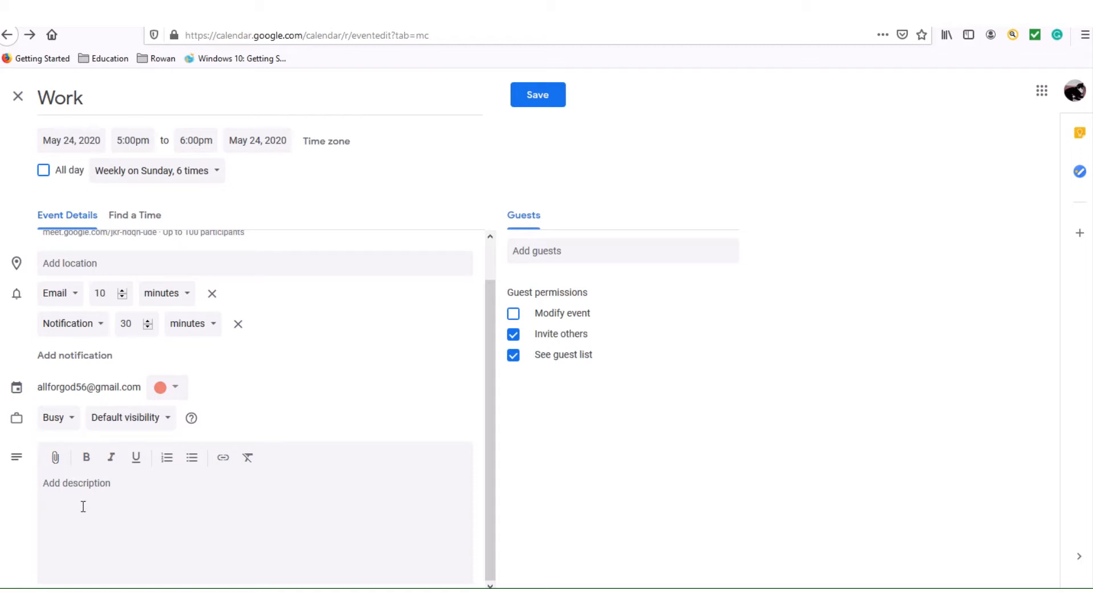
Invite a suggested contact as a guest and disable the Invite others guest permission.
click(70, 490)
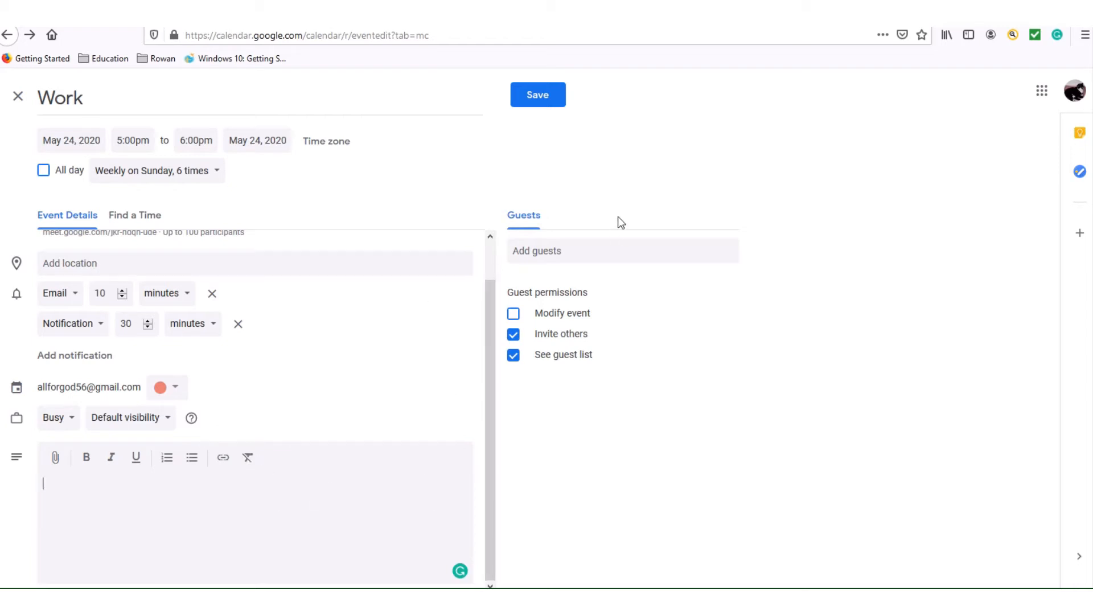
click(608, 249)
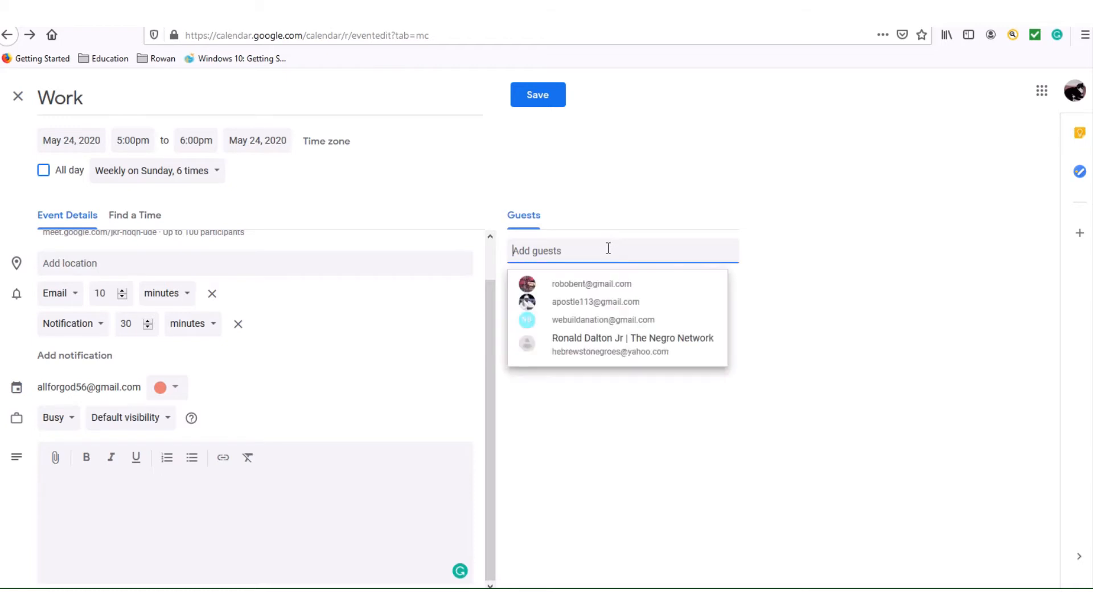
click(609, 319)
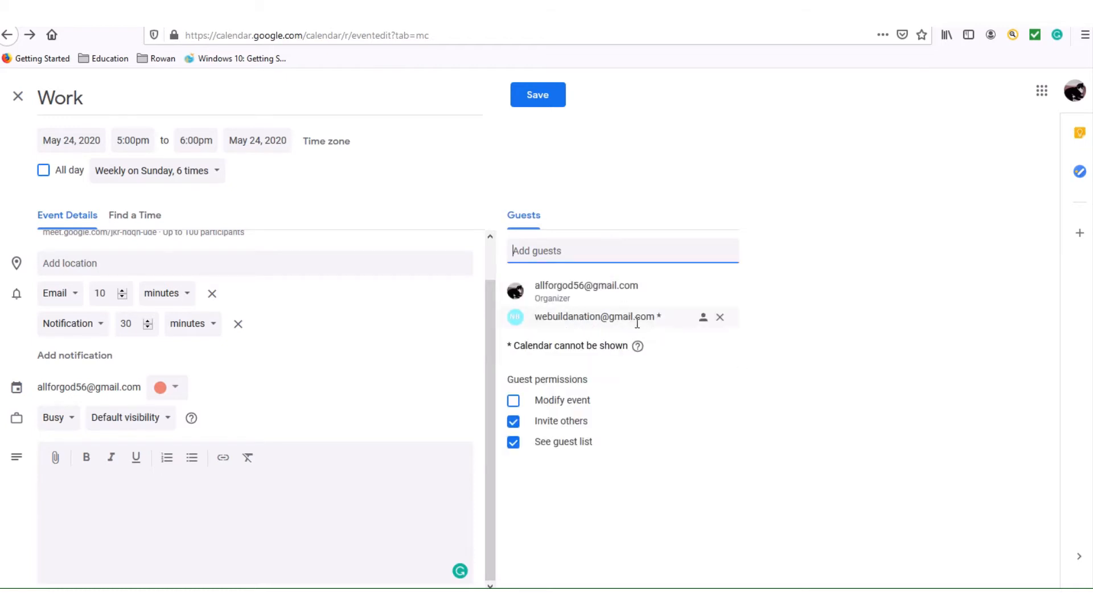
mouse_move(638, 323)
click(513, 422)
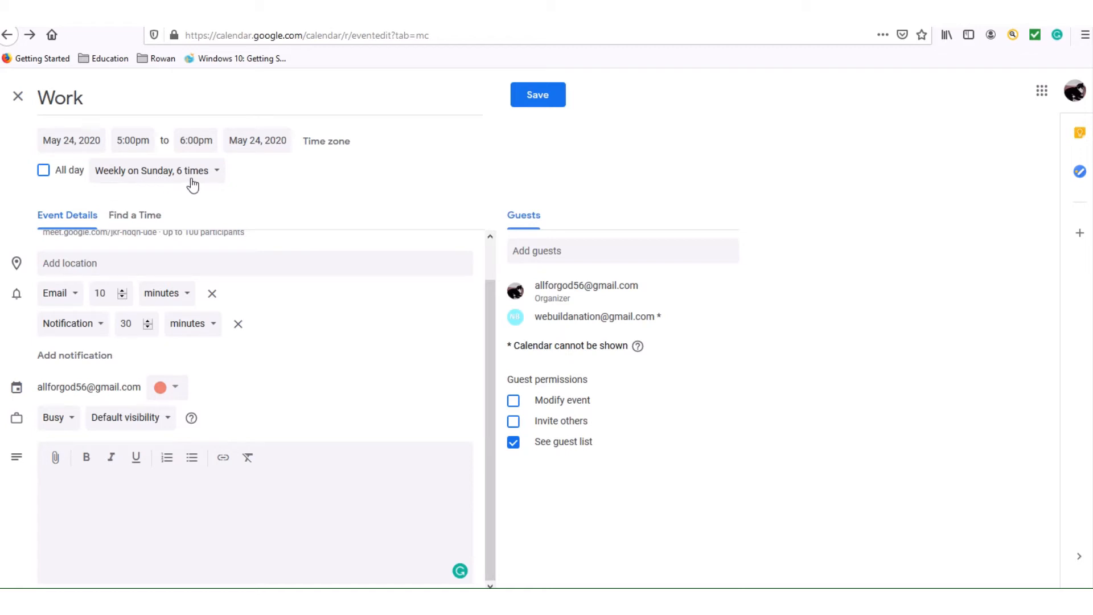
Save the Work event and send the invitation email to the guest.
click(545, 97)
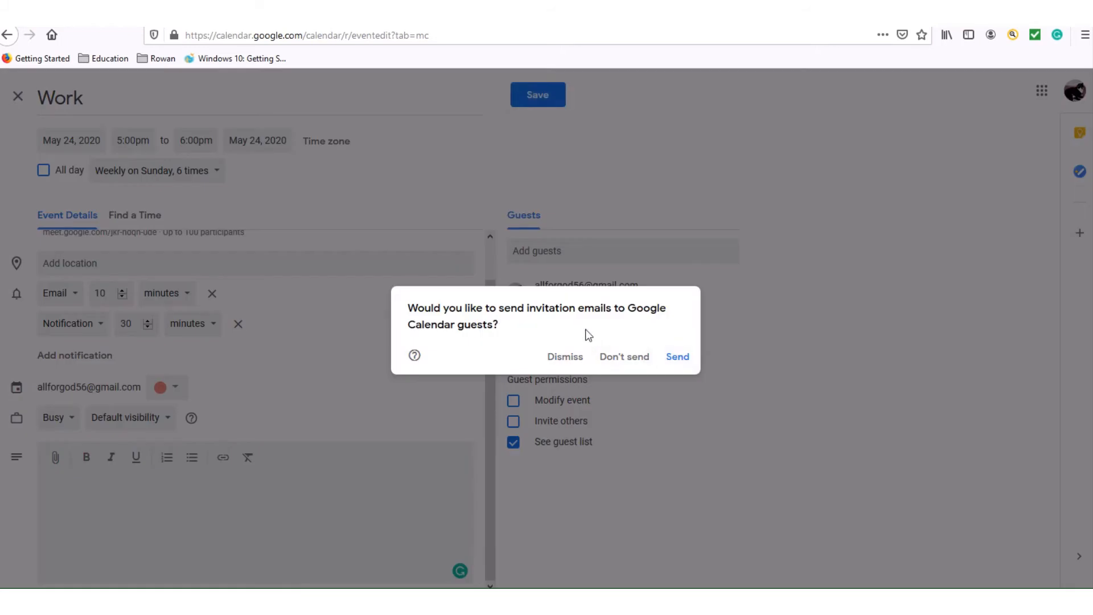
click(681, 359)
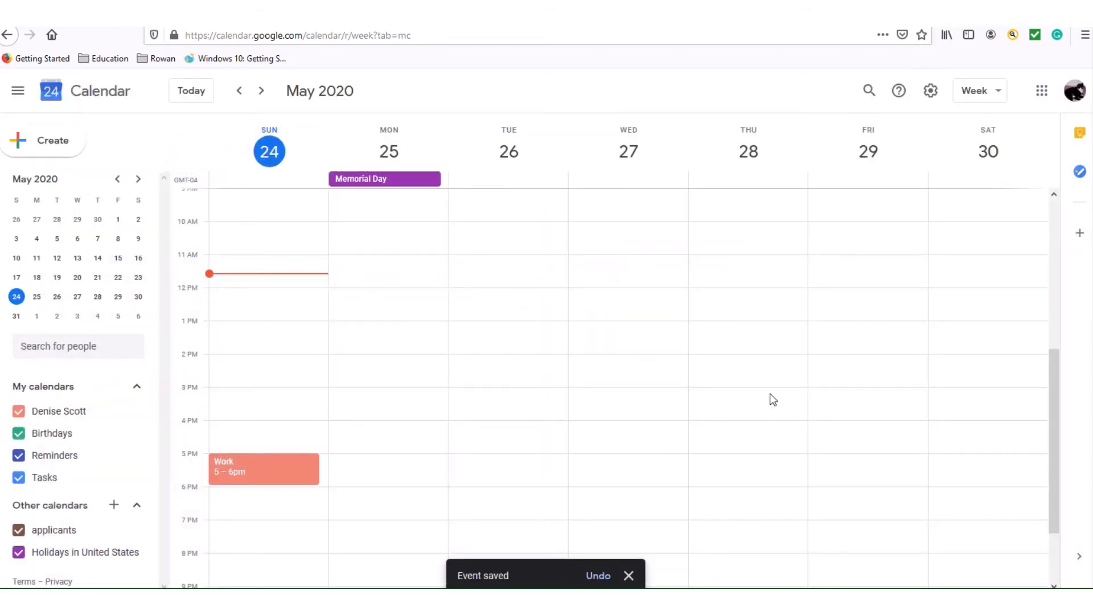
right_click(769, 398)
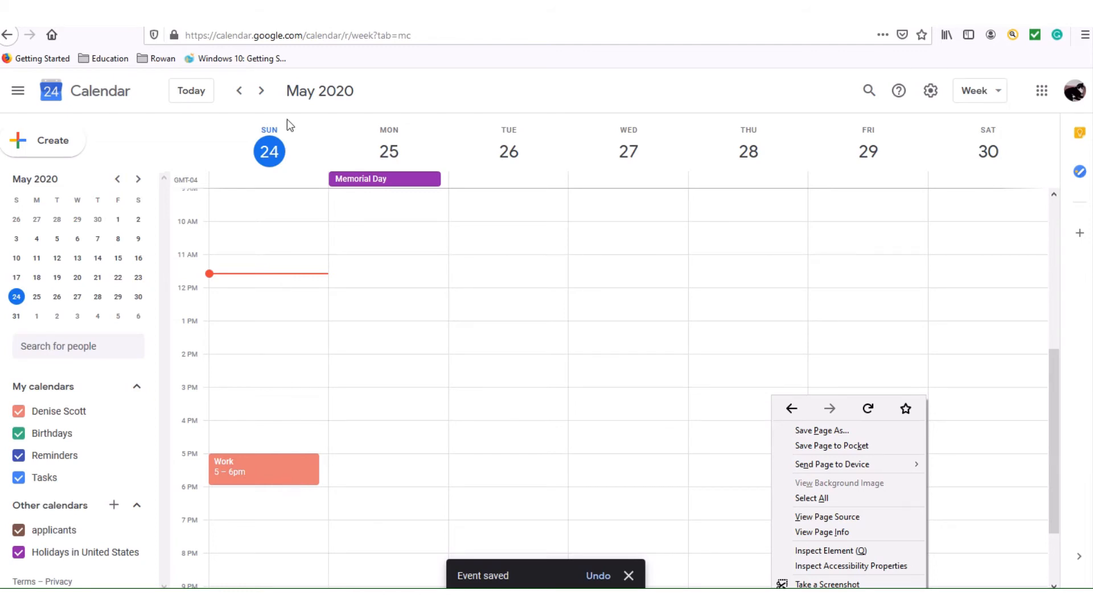
Step forward week by week from May 24 to the week of June 21–27, 2020.
click(261, 91)
click(261, 91)
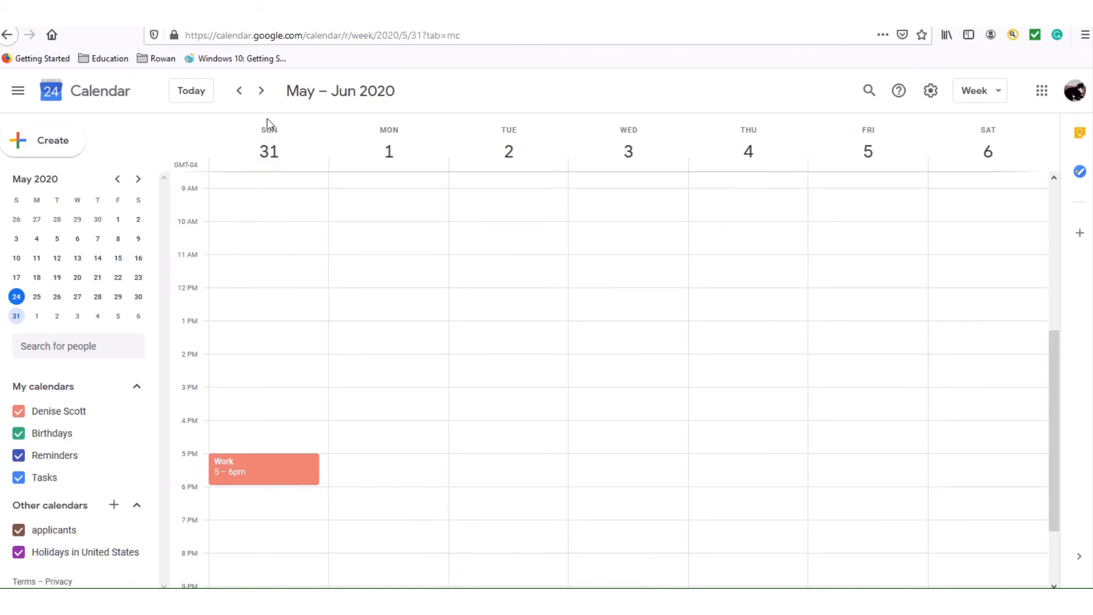
click(261, 91)
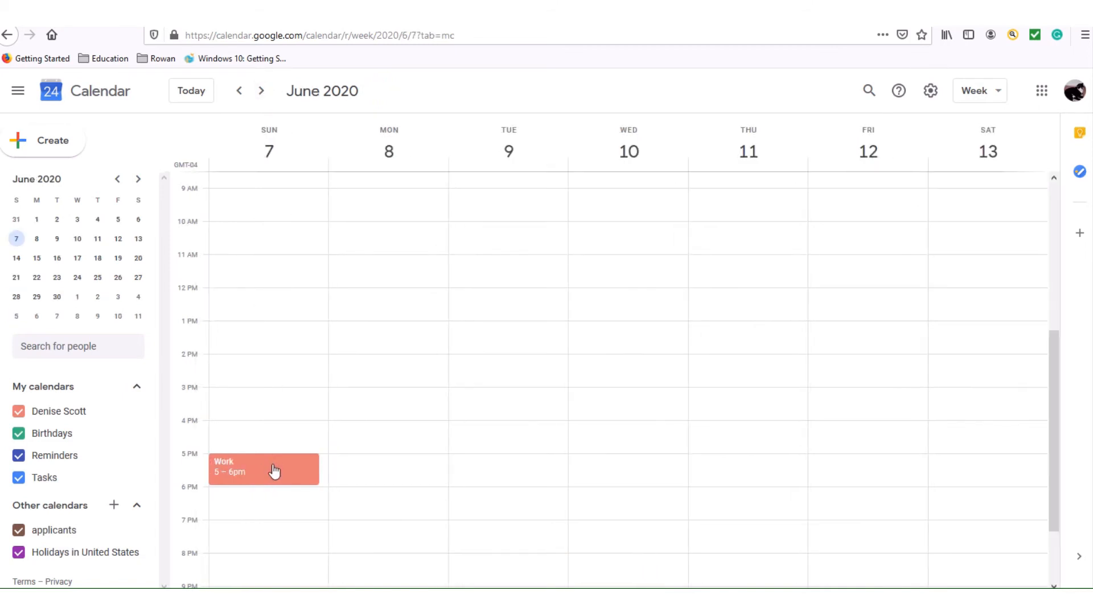
click(261, 91)
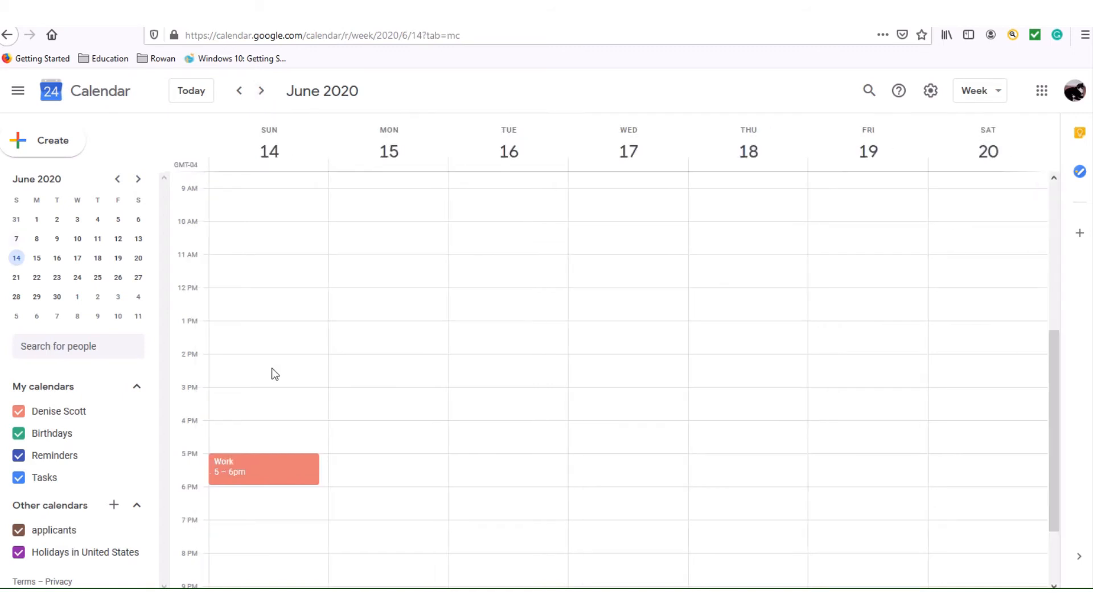
click(261, 91)
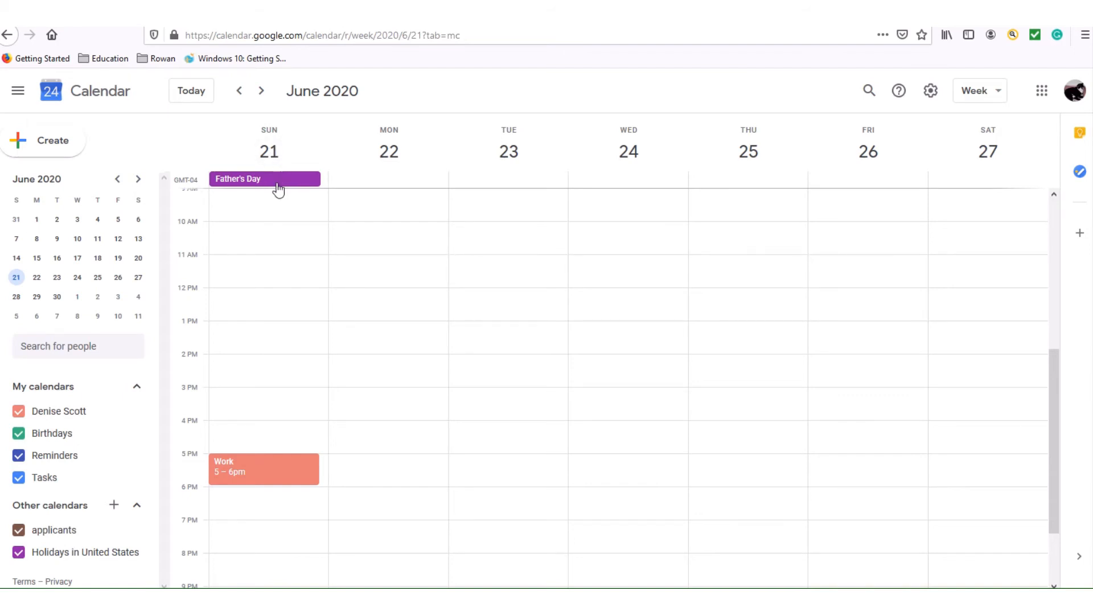
Delete only the June 21 occurrence of the Work event and send cancellation emails.
click(270, 477)
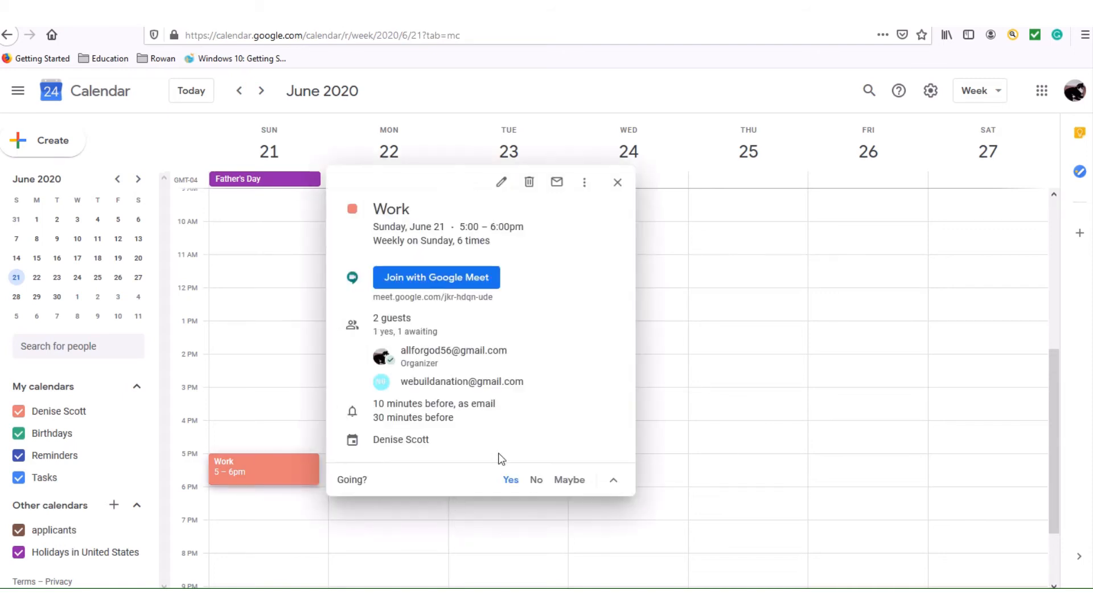
click(501, 183)
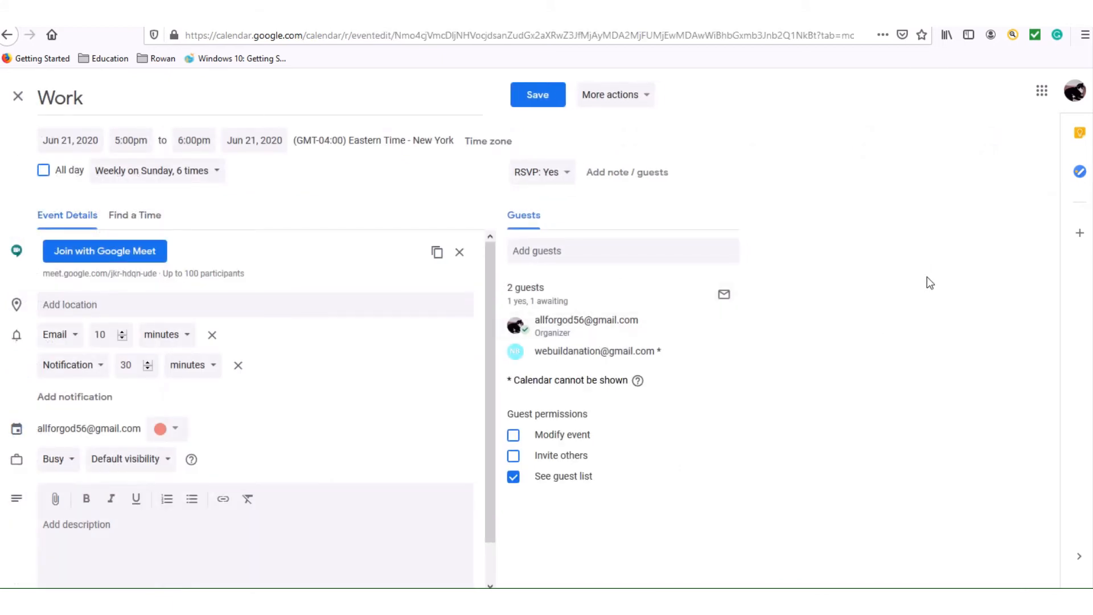
click(639, 97)
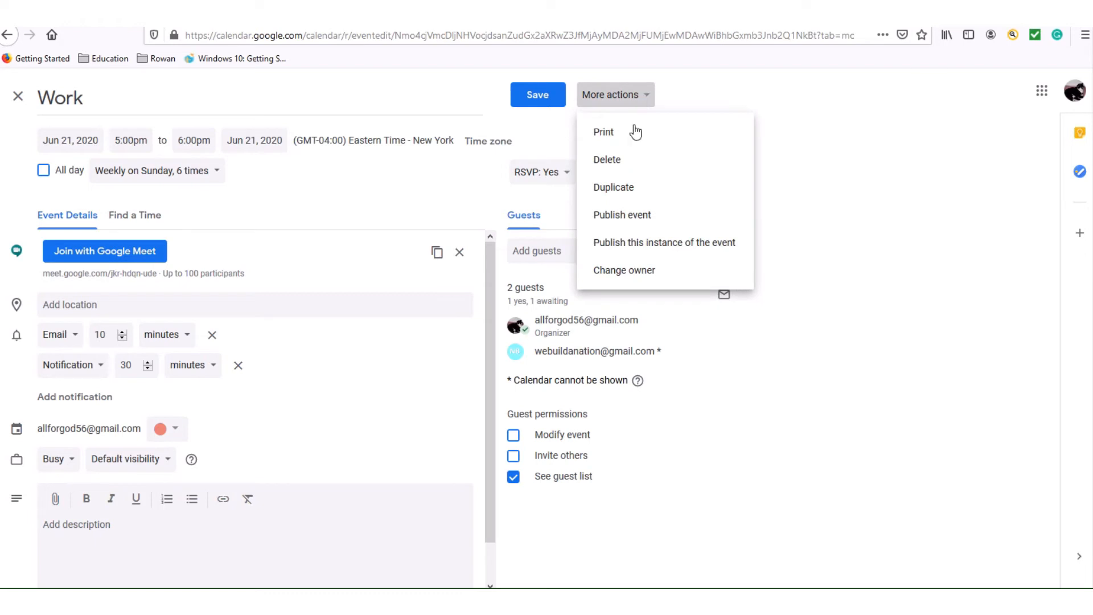
click(641, 164)
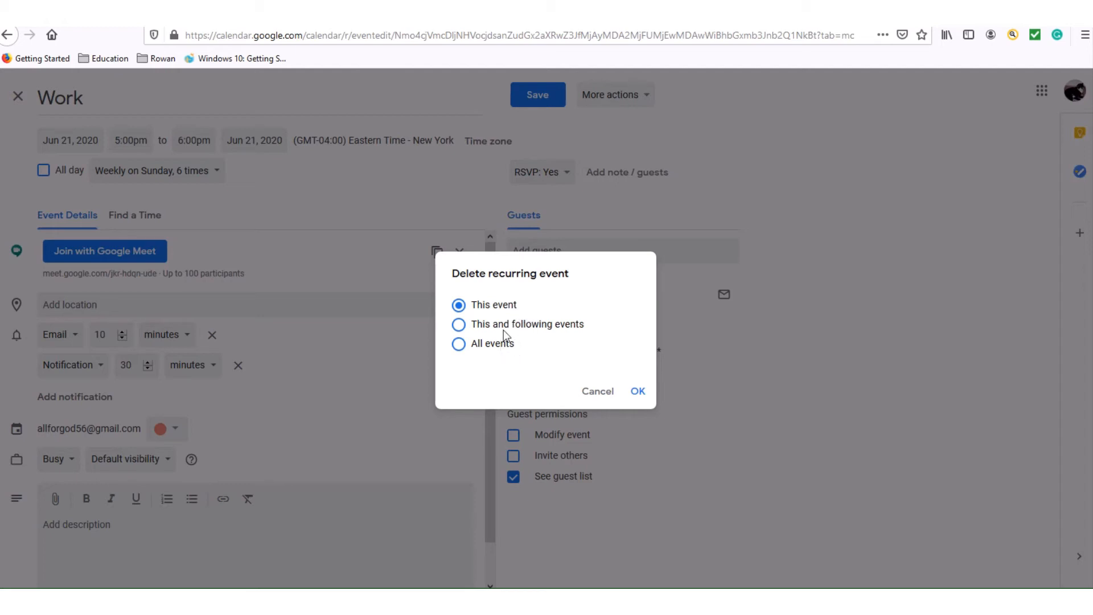
click(638, 391)
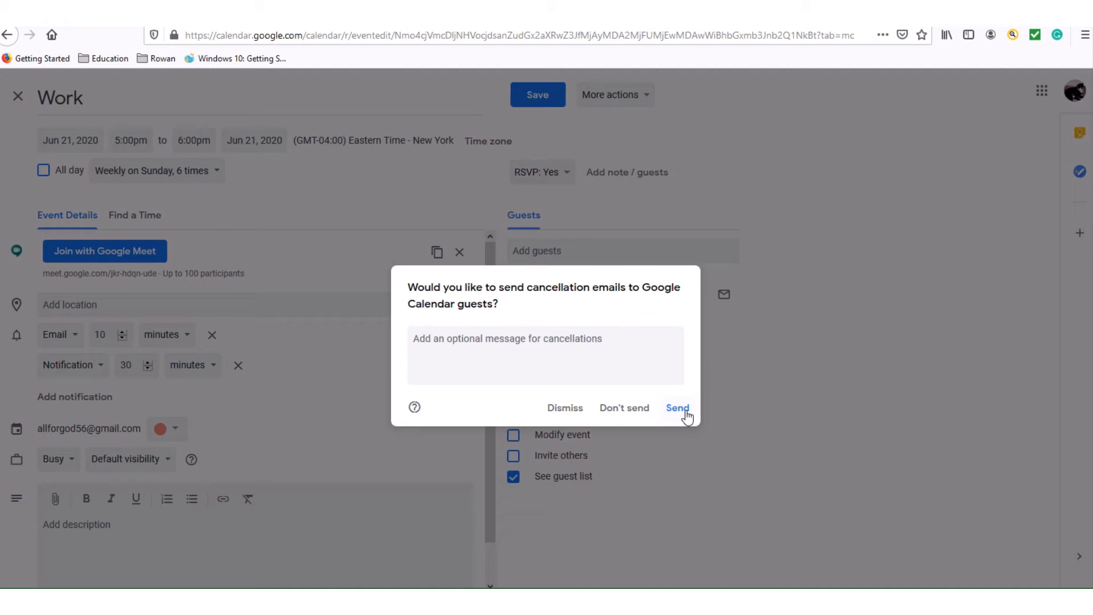
click(685, 412)
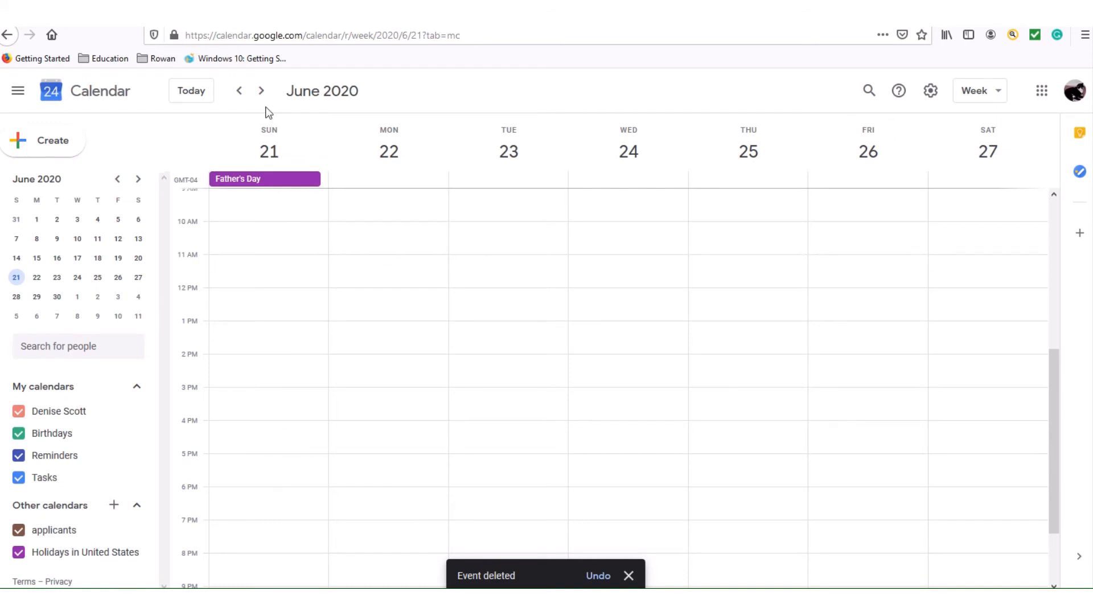
Browse ahead to the week of July 5, then step back six weeks to May 24–30.
click(261, 90)
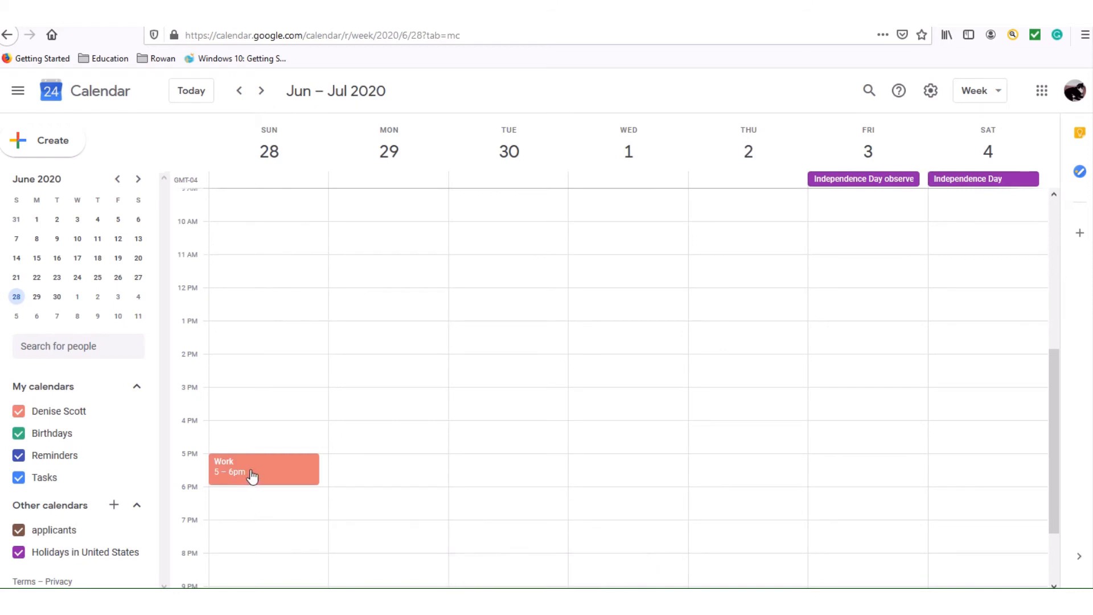
click(261, 91)
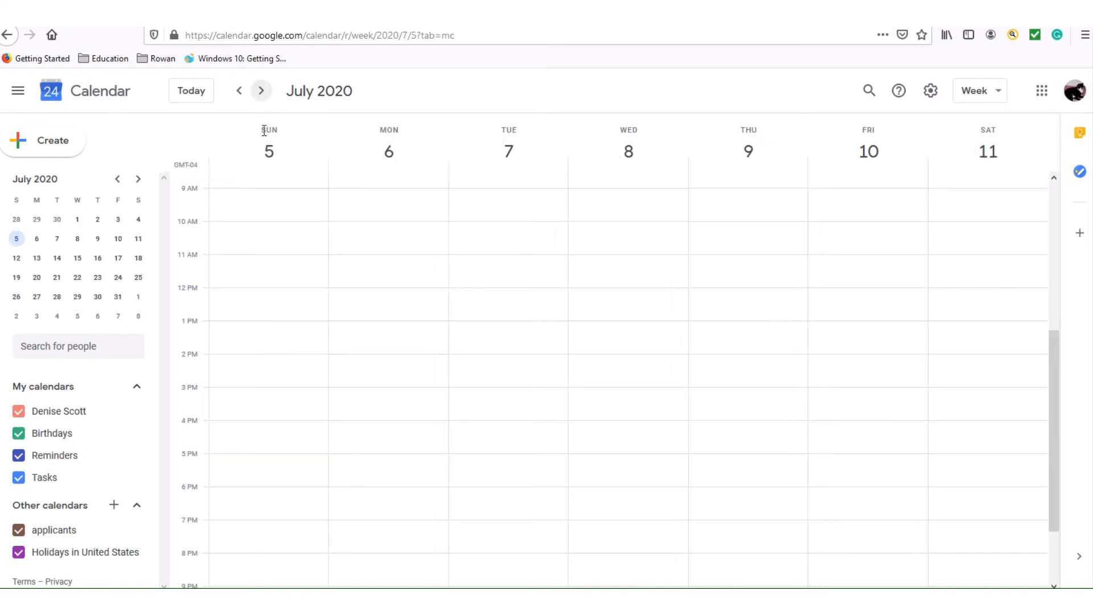
click(241, 100)
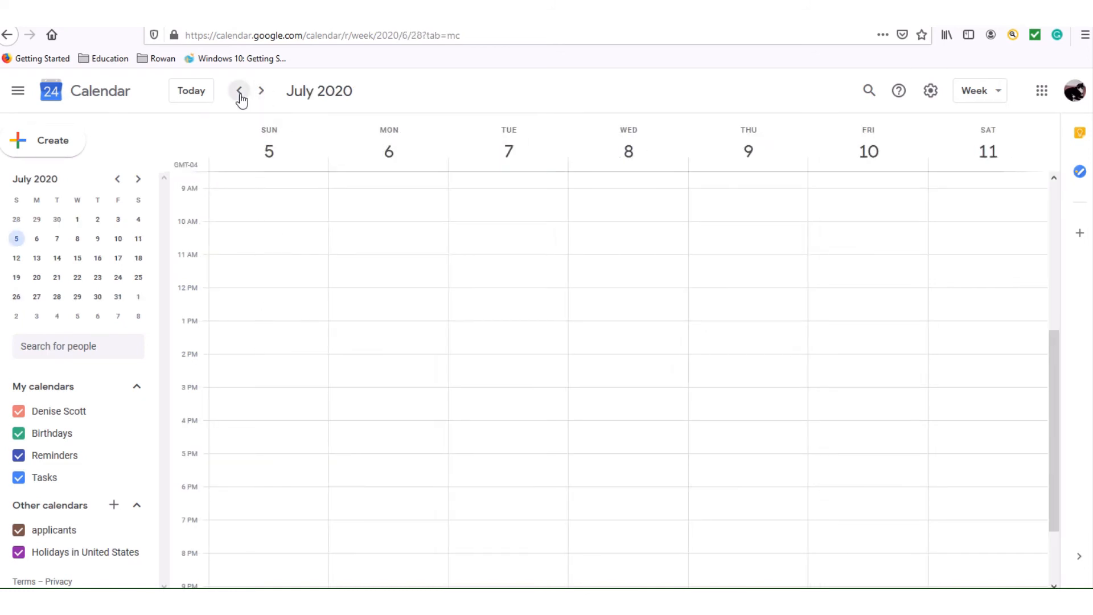
click(241, 99)
click(240, 98)
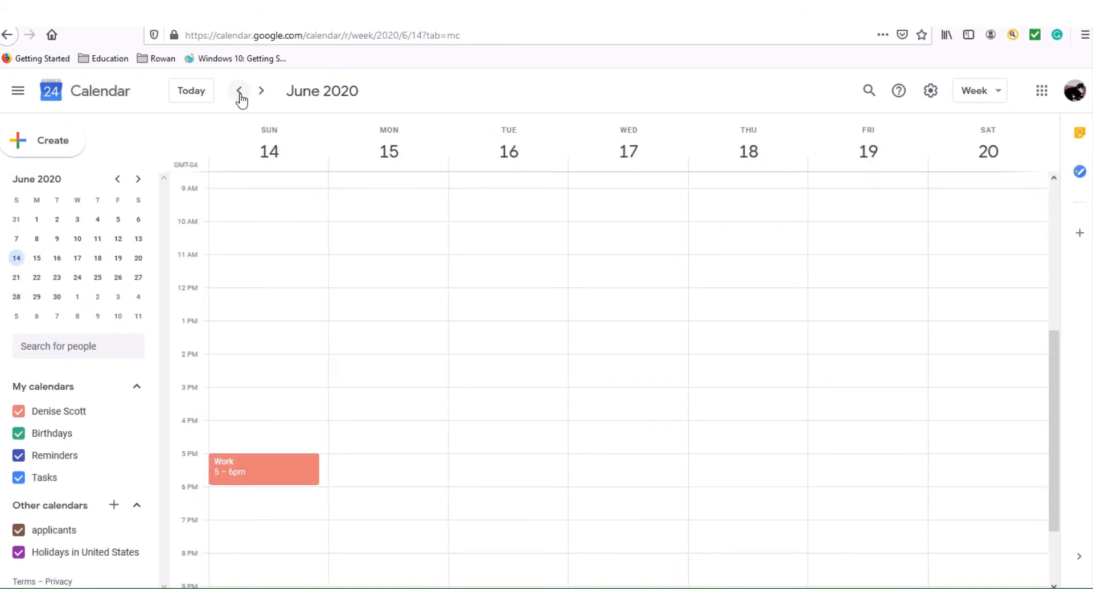
click(241, 98)
click(241, 98)
click(241, 98)
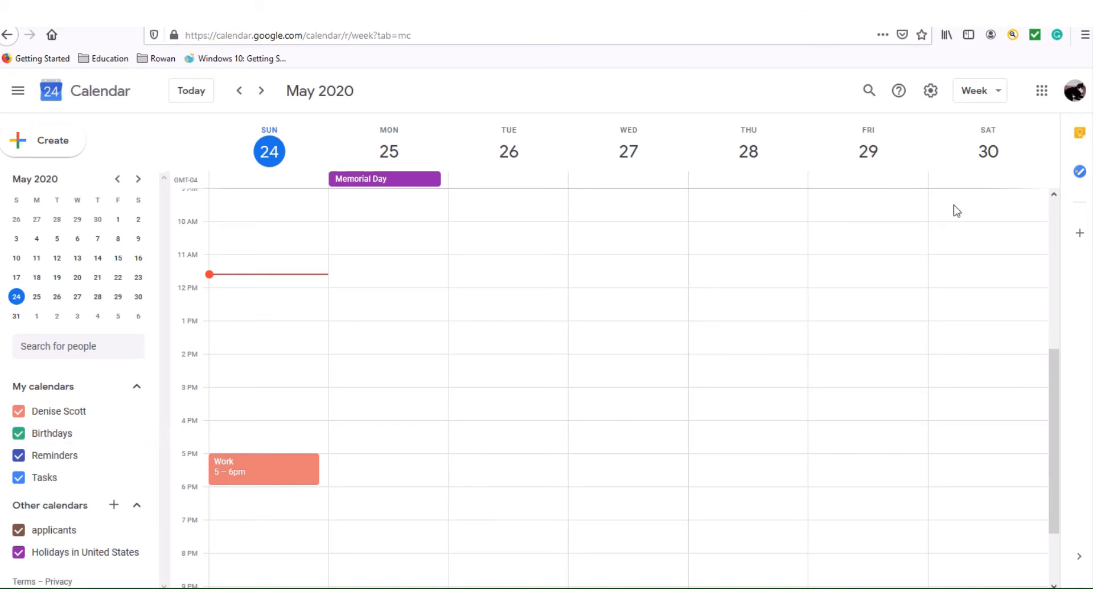
Switch from Calendar to Google Contacts and begin adding a new contact.
click(1042, 93)
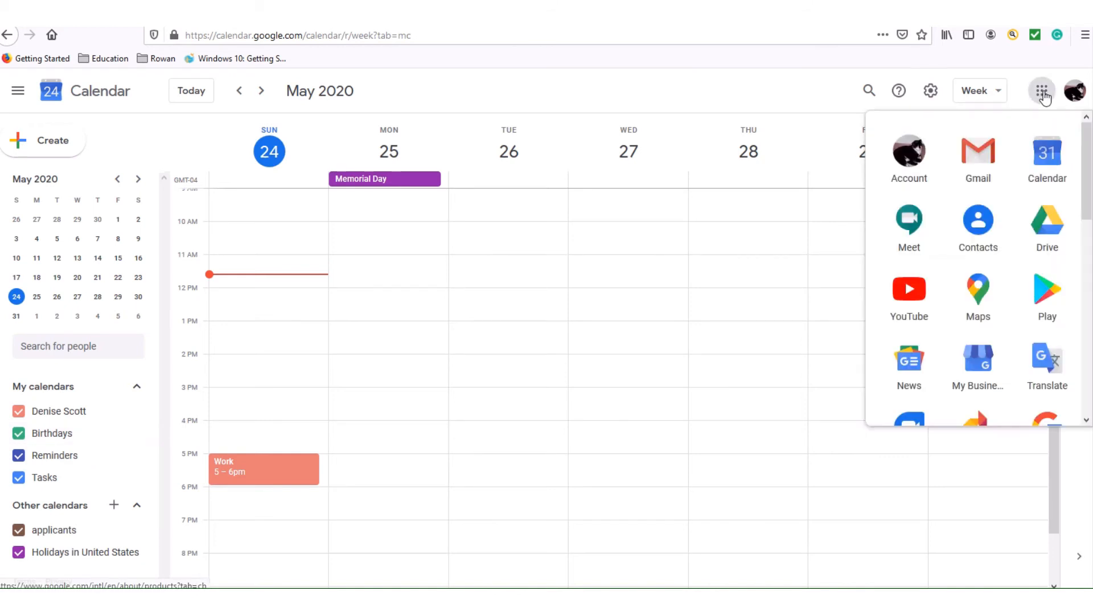
click(978, 236)
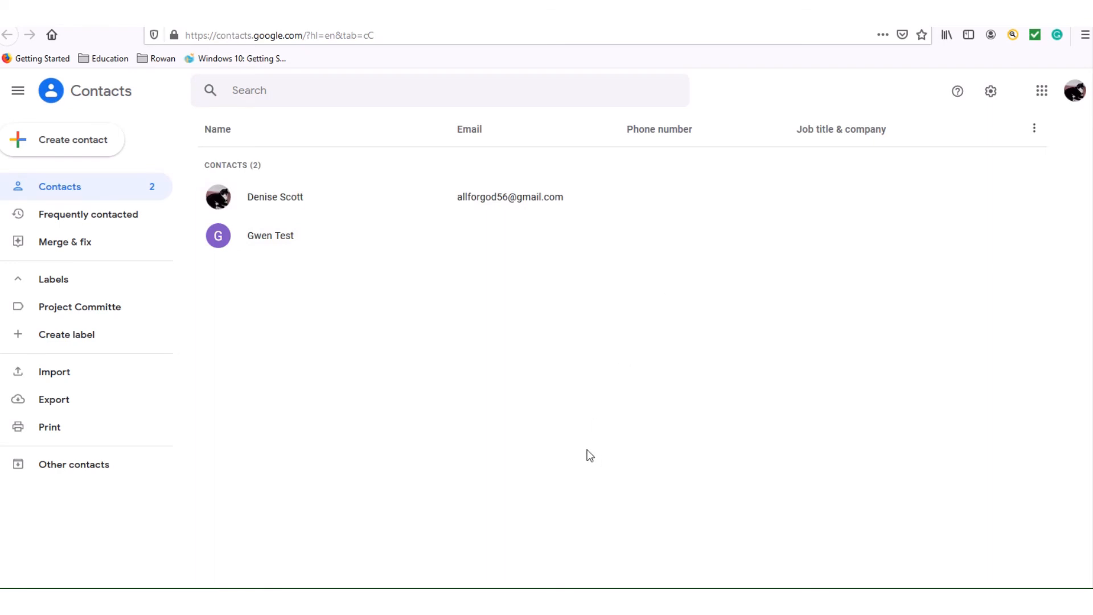
click(91, 152)
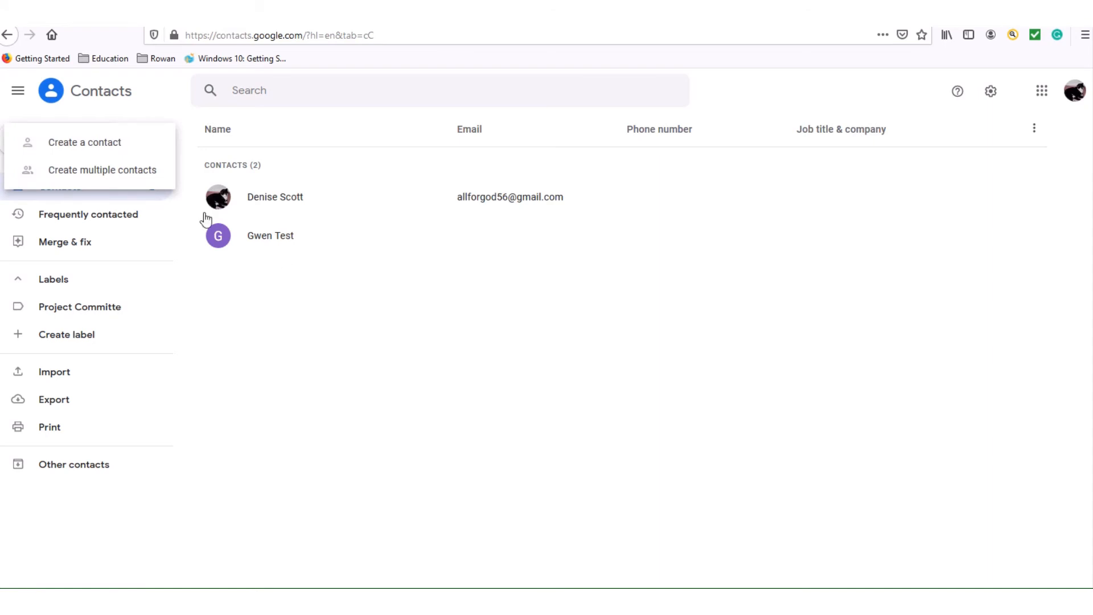
Start a single new contact and enter the contact's first and last name.
click(123, 142)
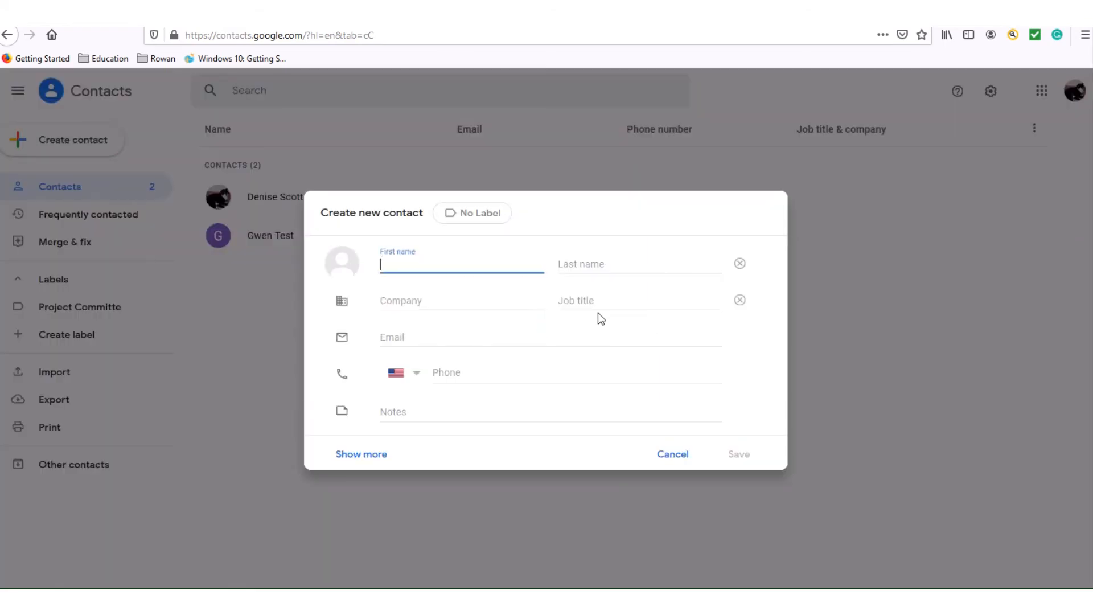
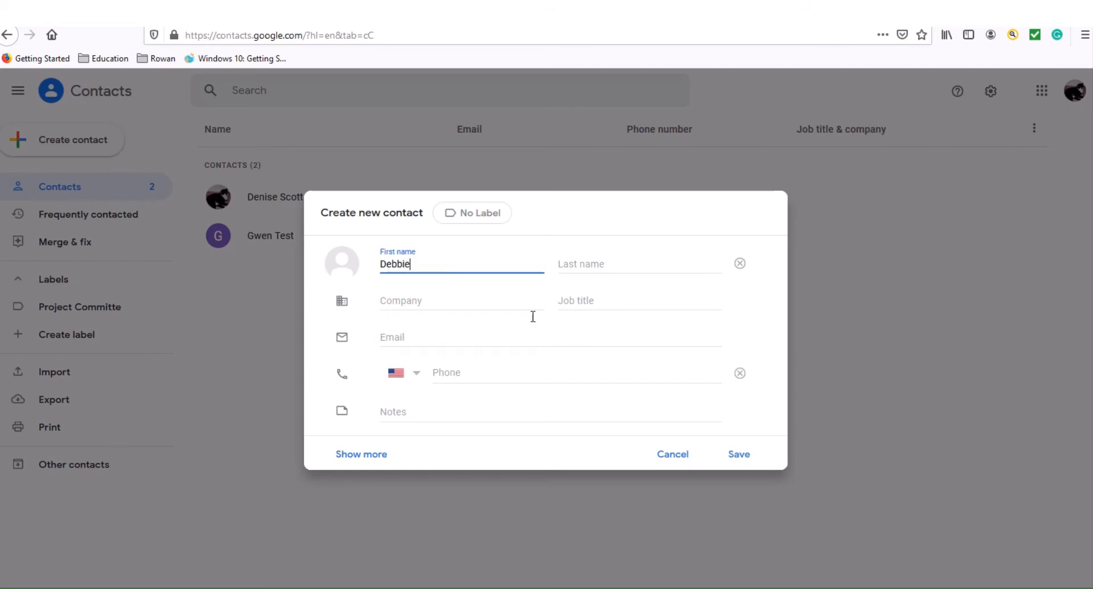
click(584, 262)
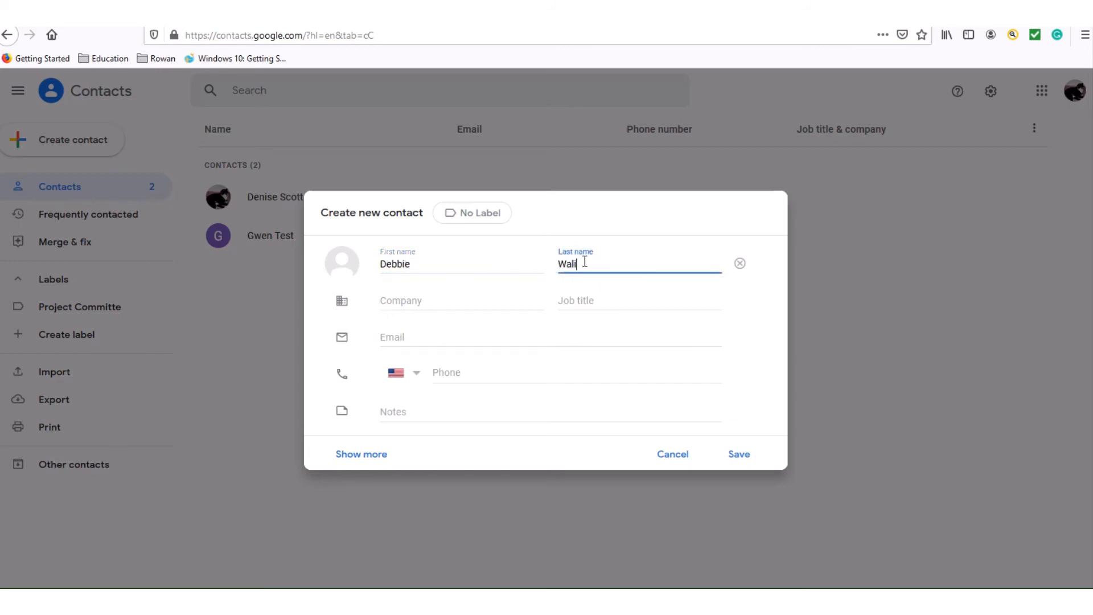
Give the contact a 5/1/2020 birthday, save it, and close the contact card.
click(373, 455)
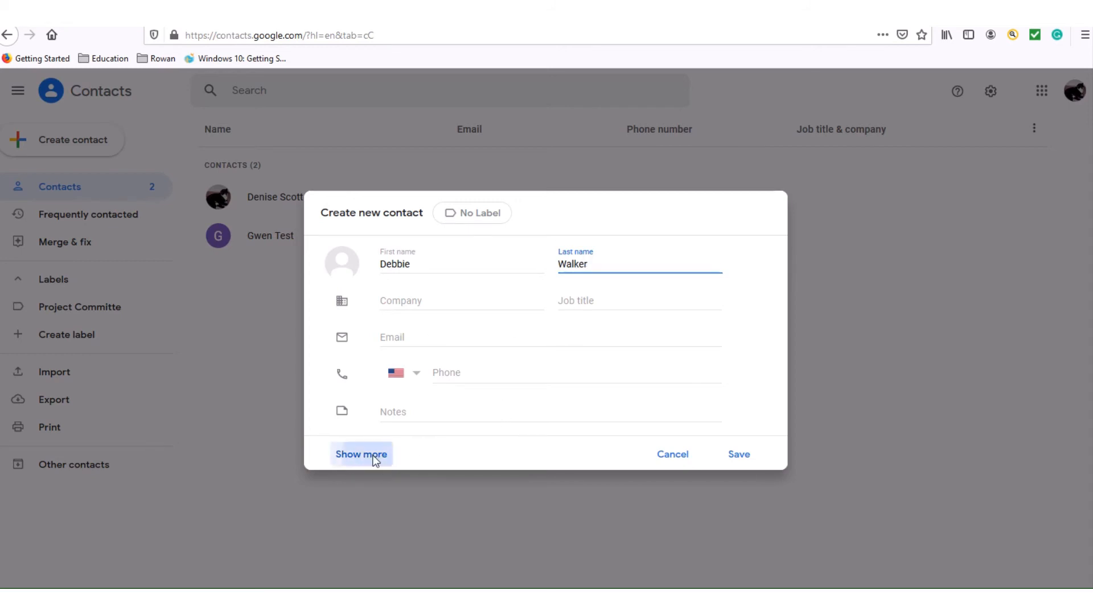
drag(784, 237, 804, 391)
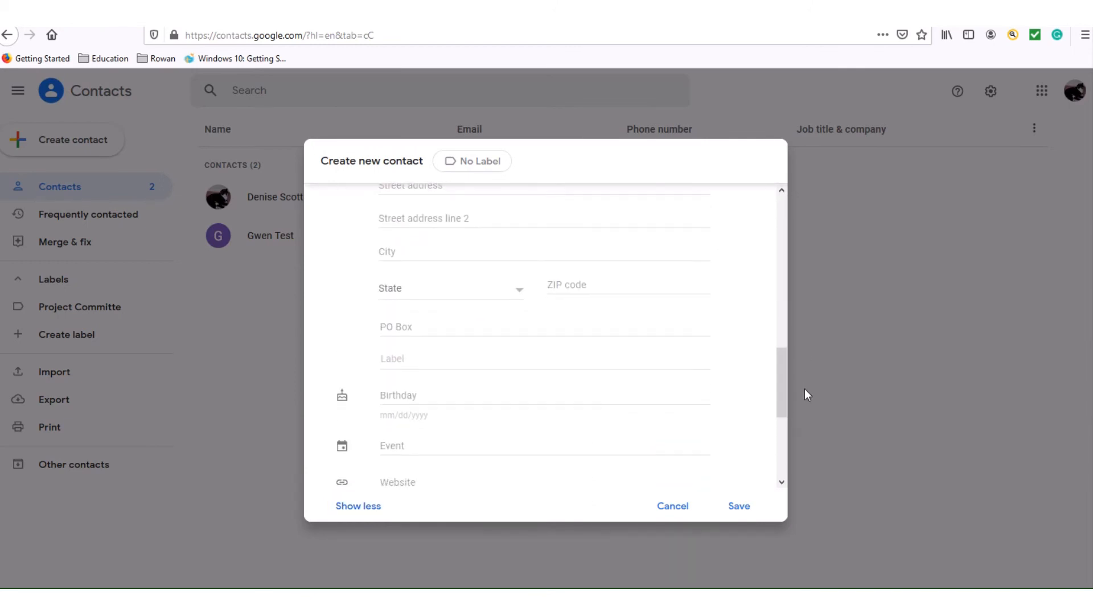
click(406, 393)
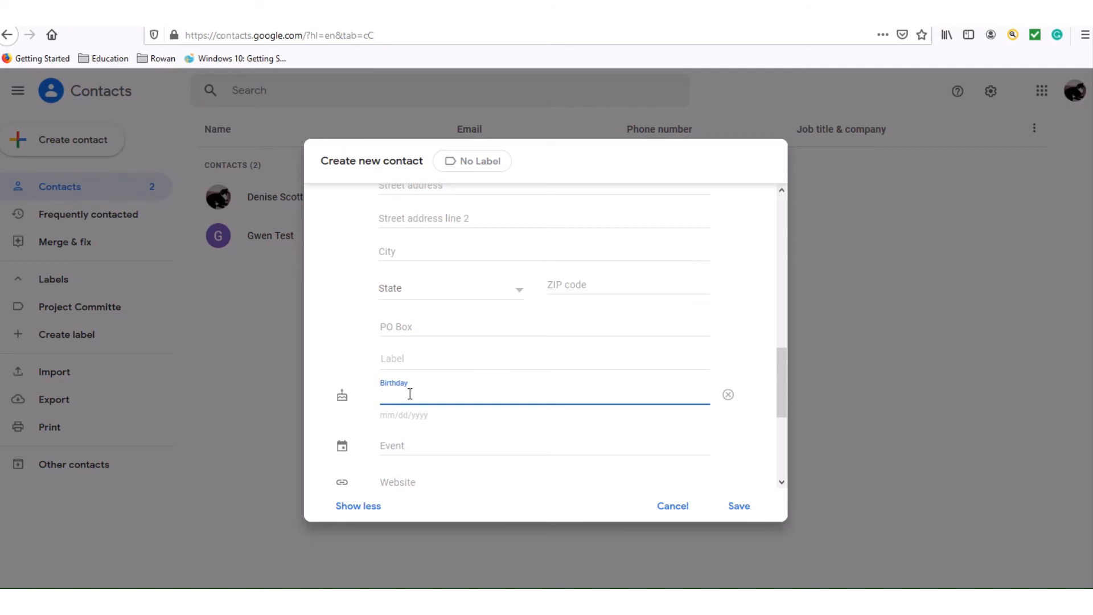
text(5/1/2020)
click(745, 507)
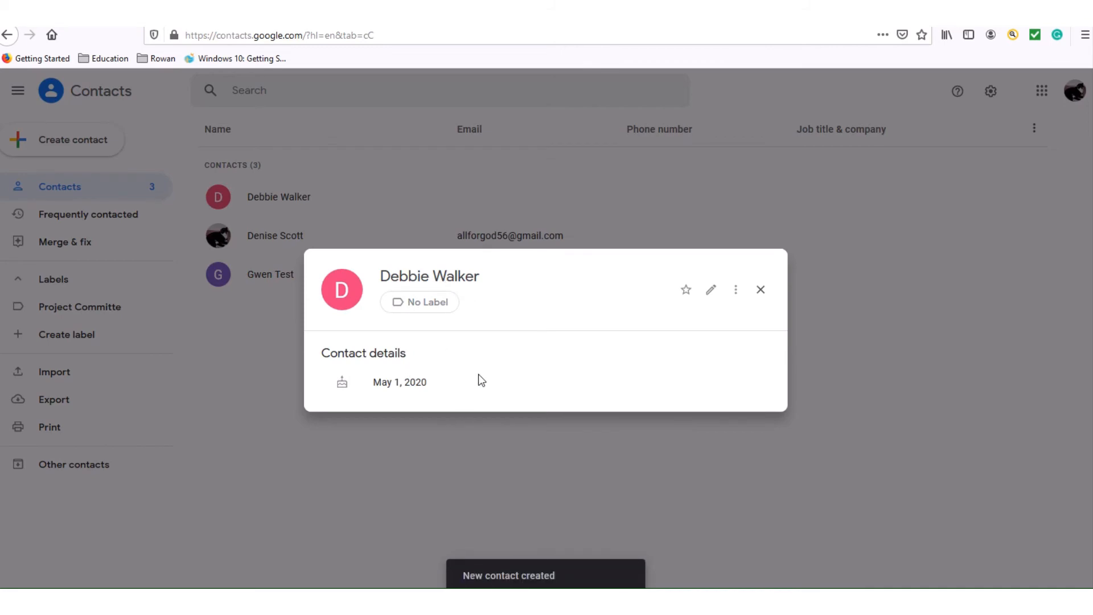
click(762, 290)
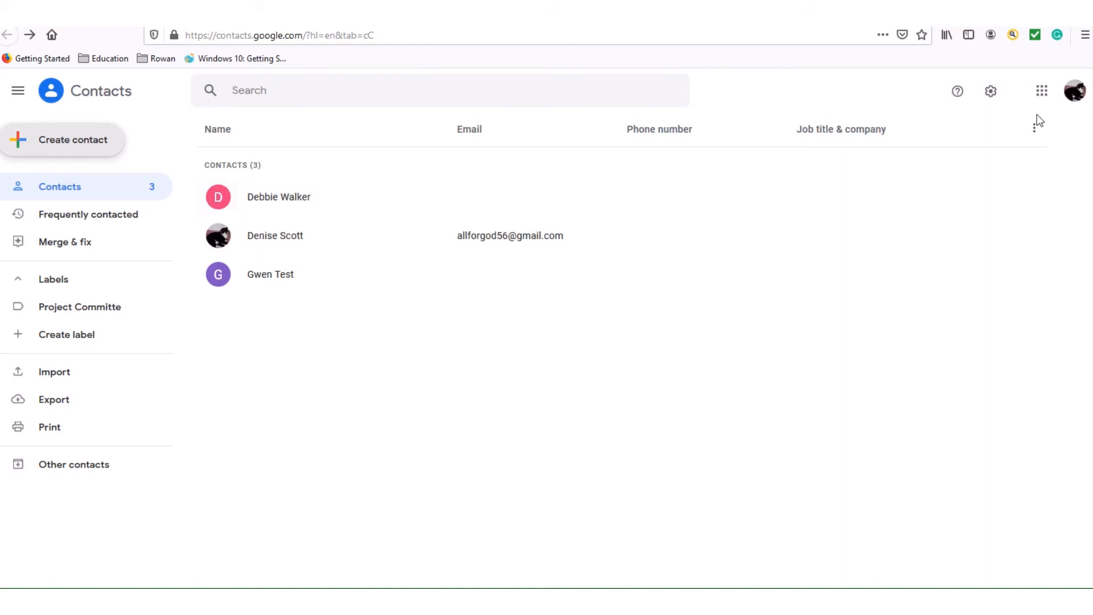
Return to Google Calendar and go back four weeks to April 26 – May 2.
click(1042, 91)
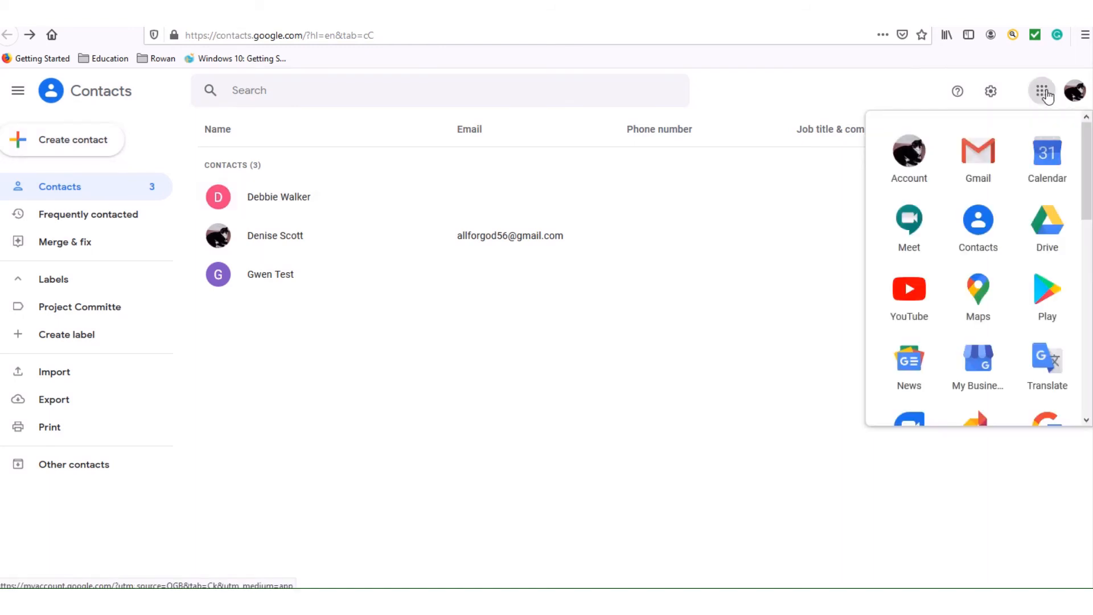
click(1041, 153)
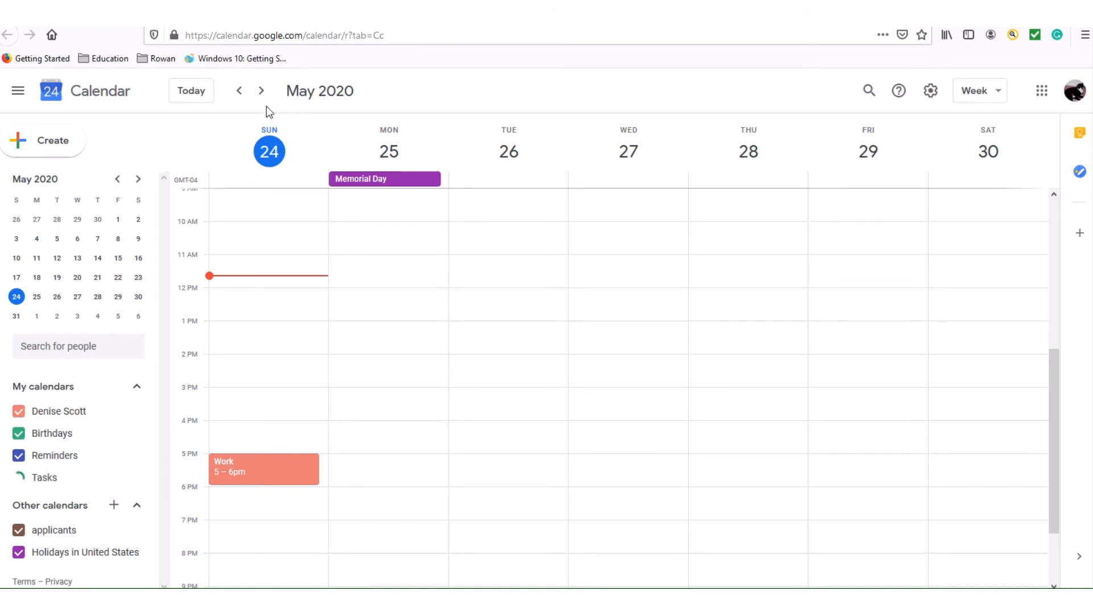
click(239, 92)
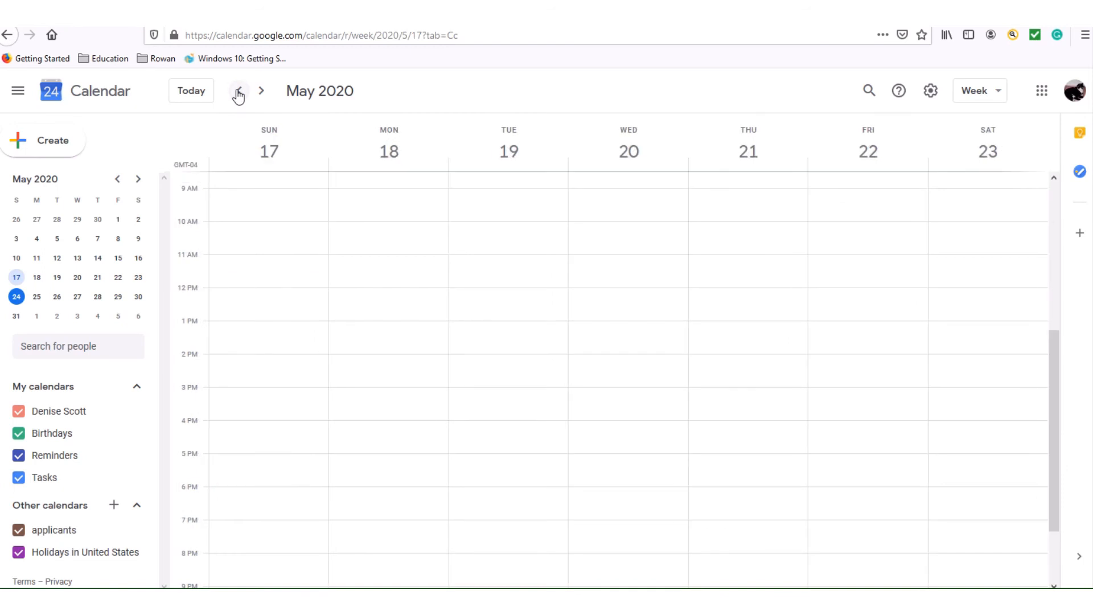
click(238, 92)
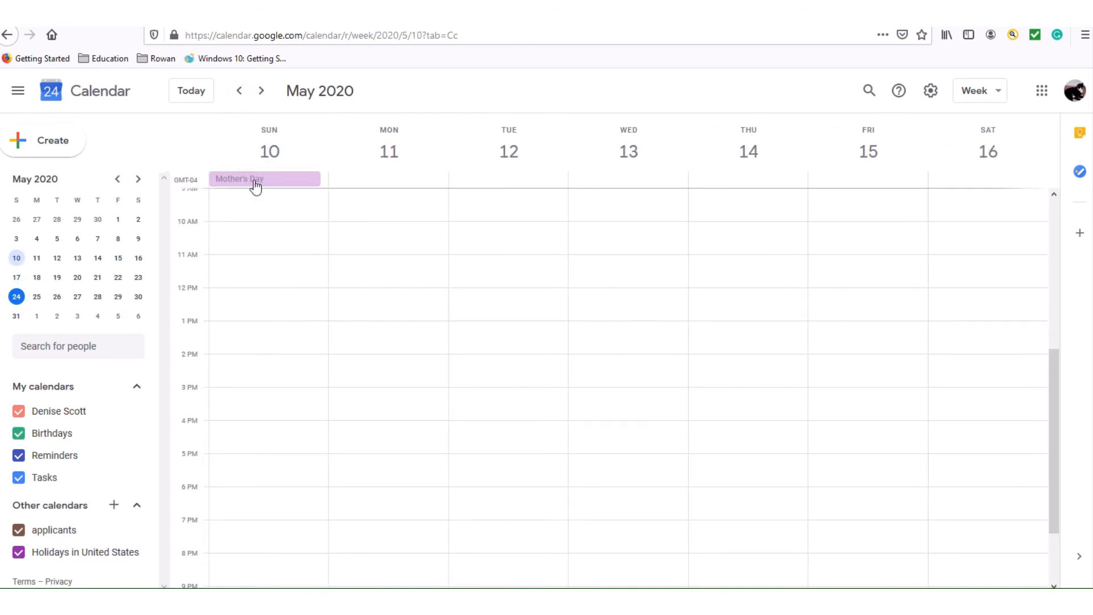
click(239, 92)
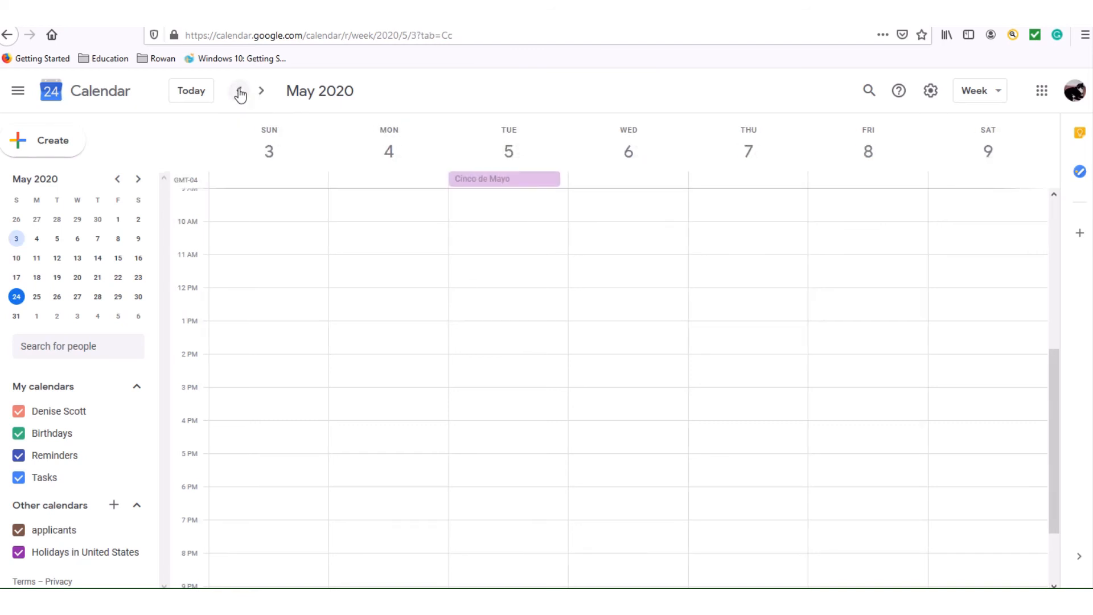
click(239, 92)
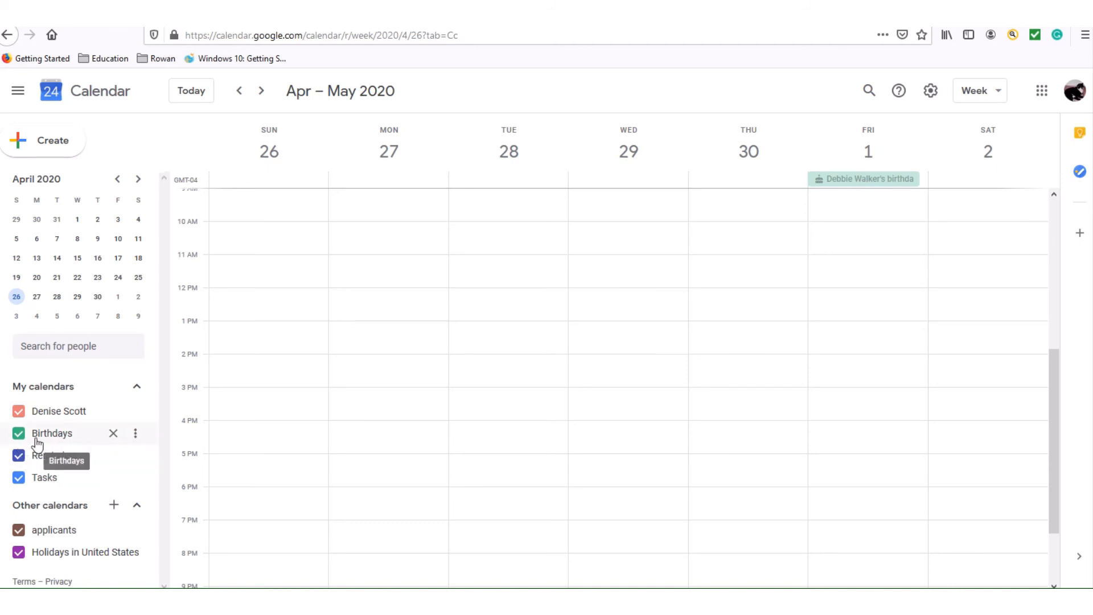
Recolour the Birthdays calendar Basil green, replacing Radicchio, then return to the current week.
click(136, 433)
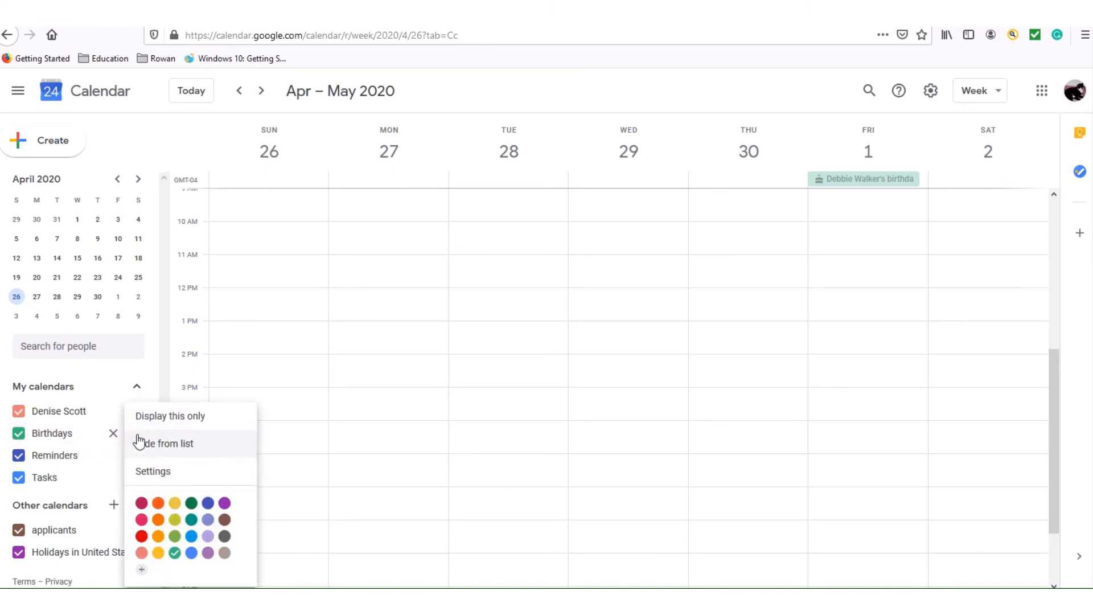
click(143, 505)
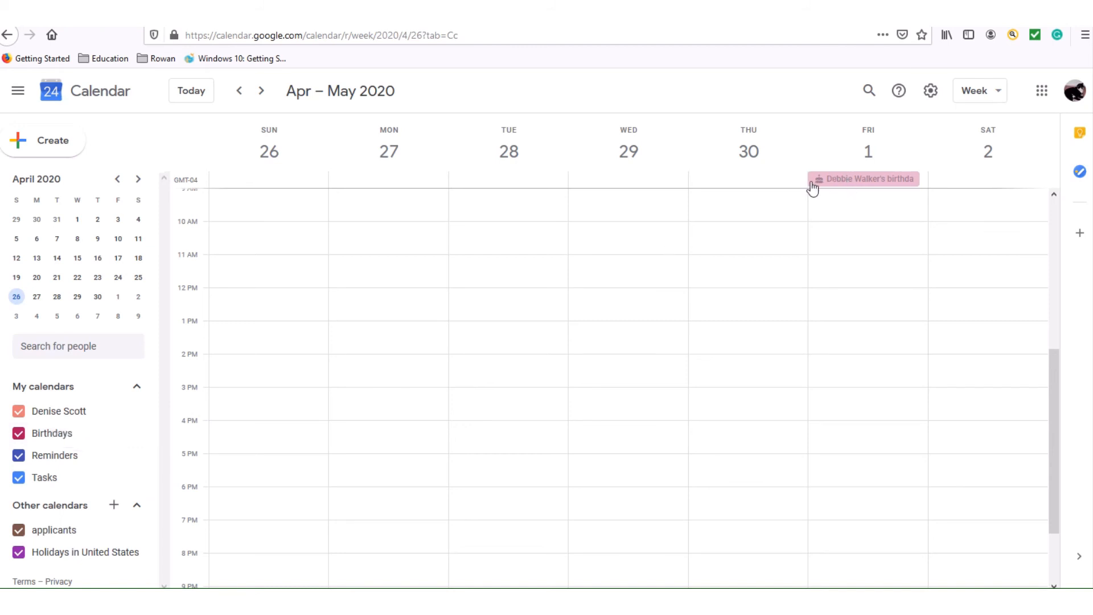
click(136, 435)
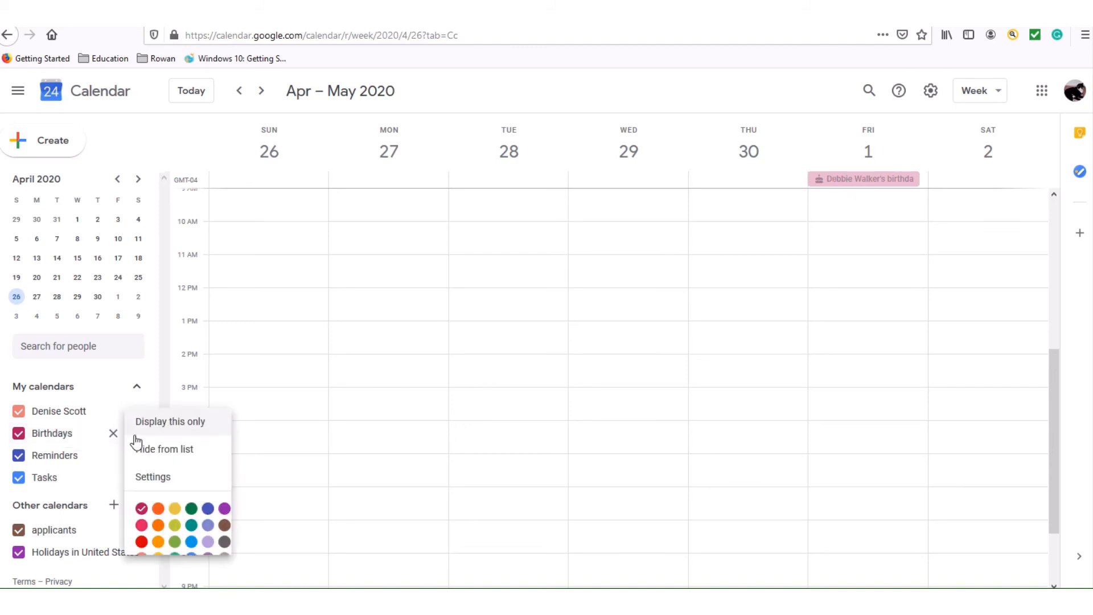
click(191, 508)
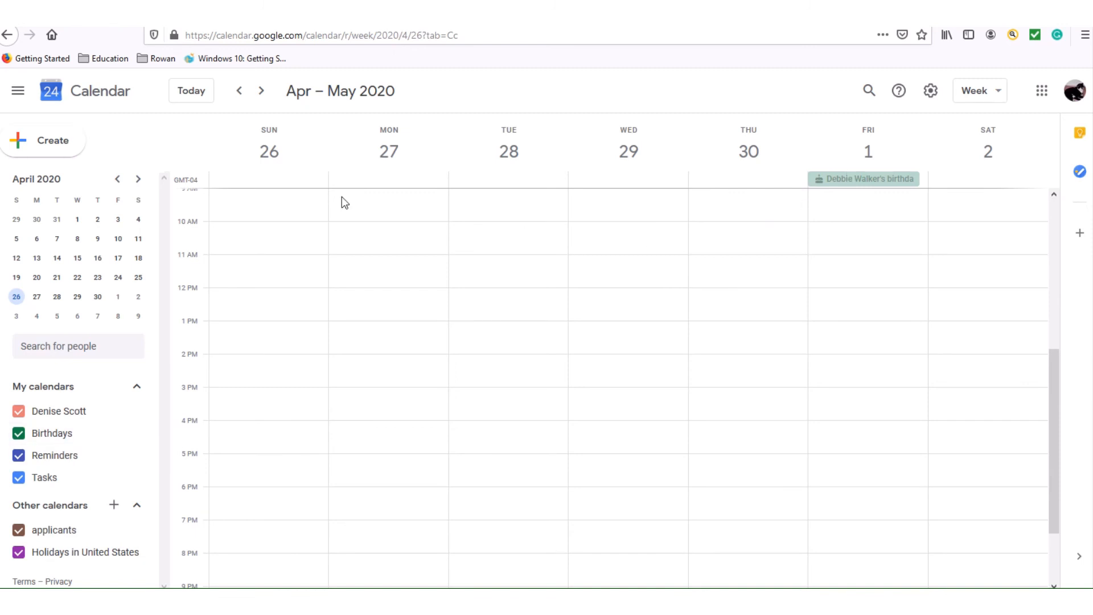
click(197, 92)
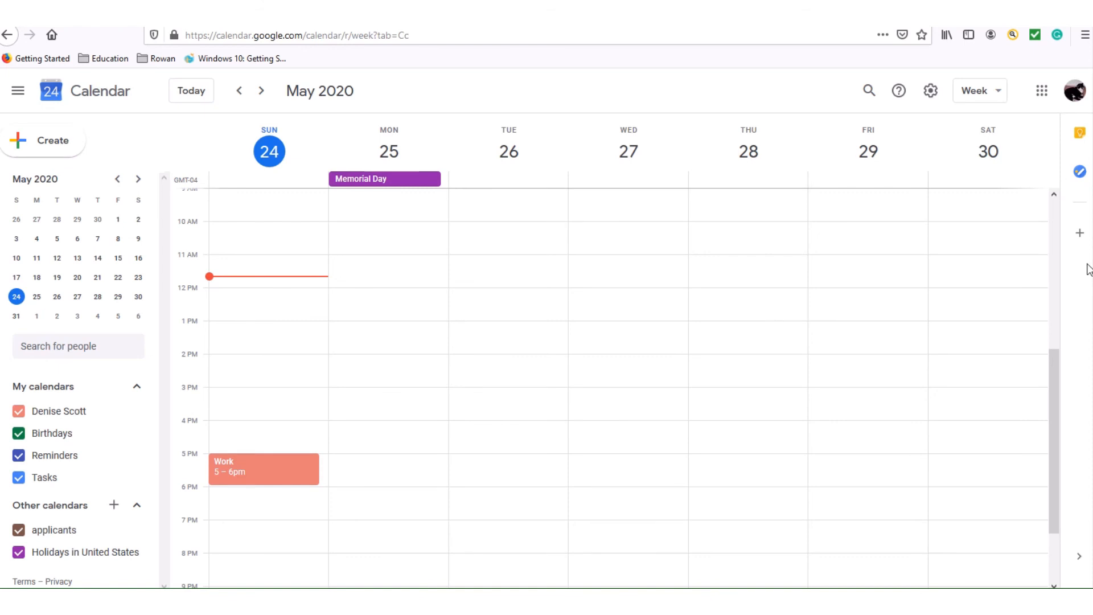
Create a new calendar named 'Web Design' and go back to the week view.
drag(1053, 415, 1057, 422)
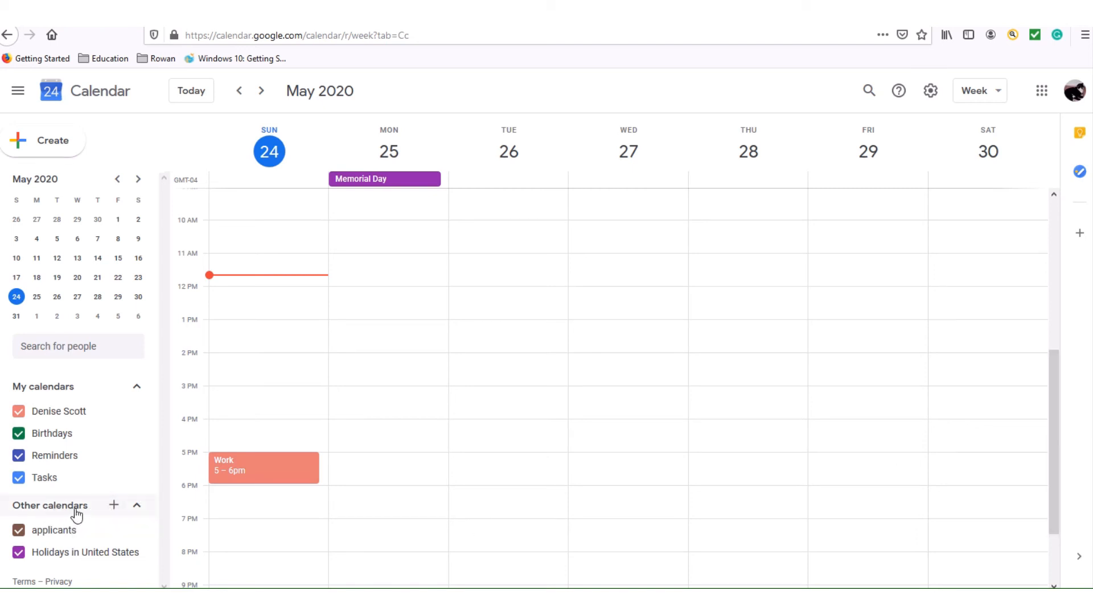
click(114, 506)
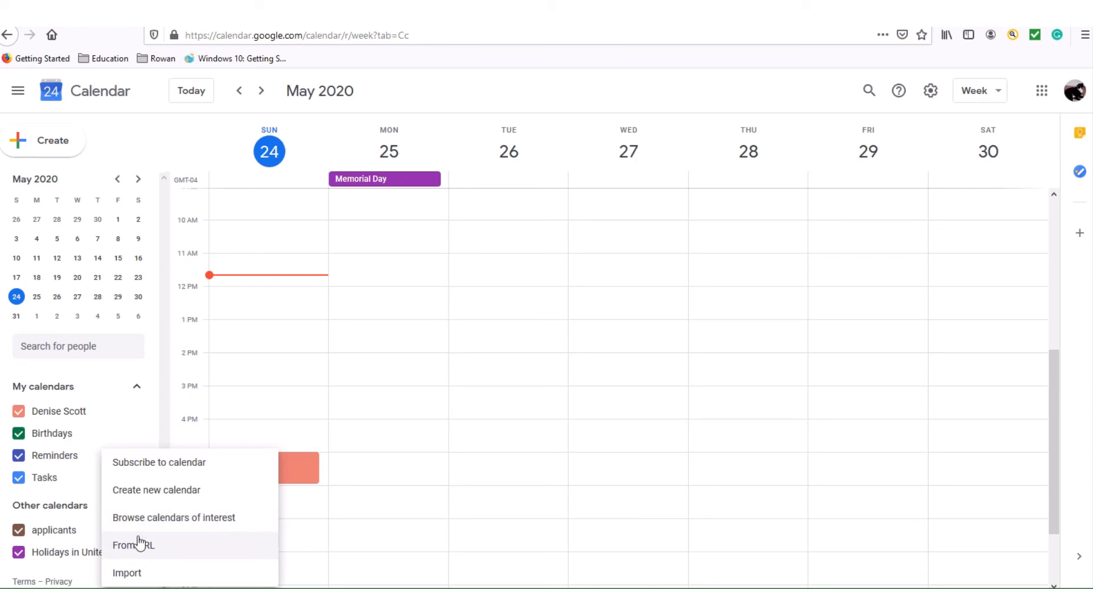
click(162, 493)
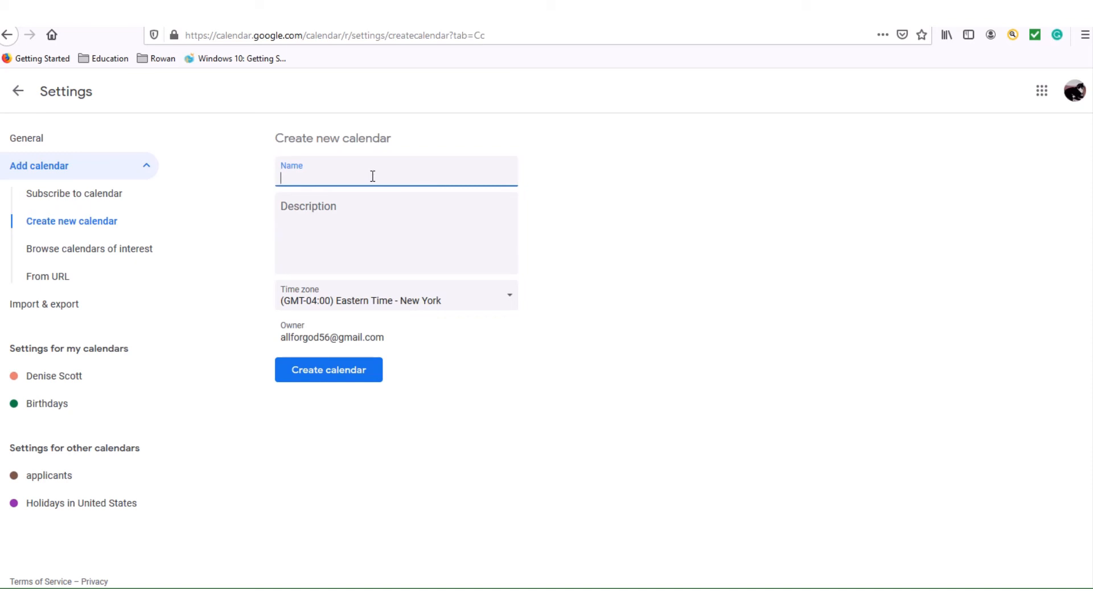
text(Wed)
key(BackSpace)
key(BackSpace)
text(b Design)
click(316, 219)
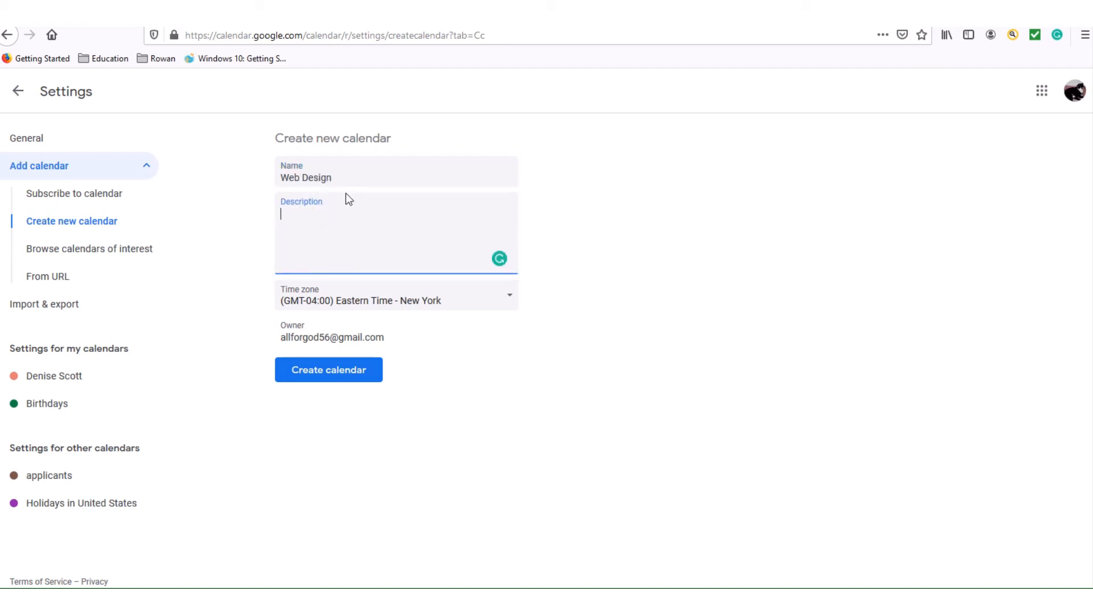
click(348, 381)
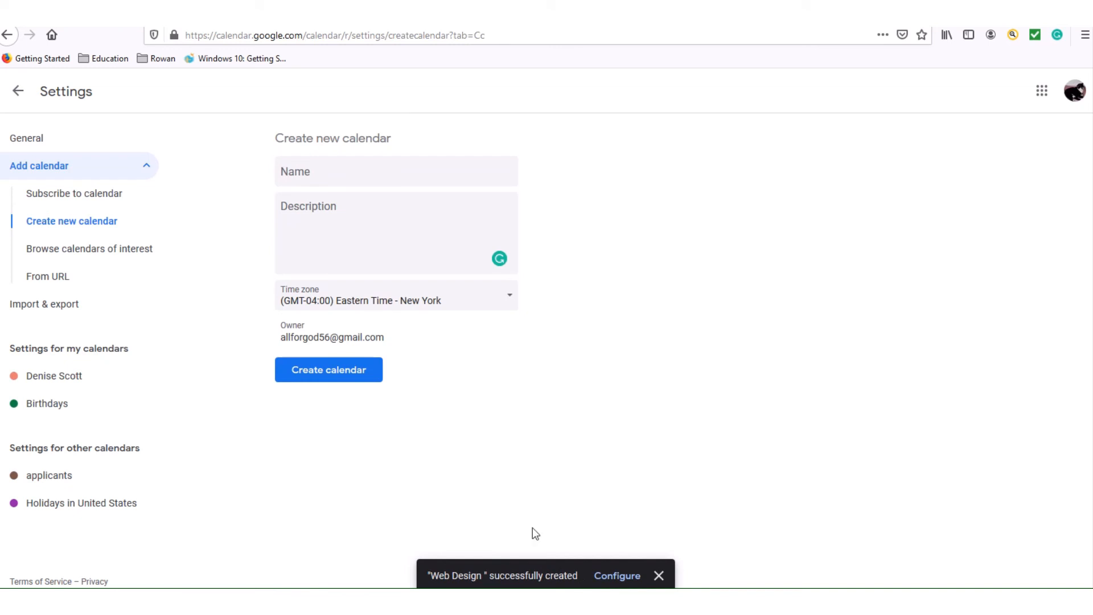
click(16, 92)
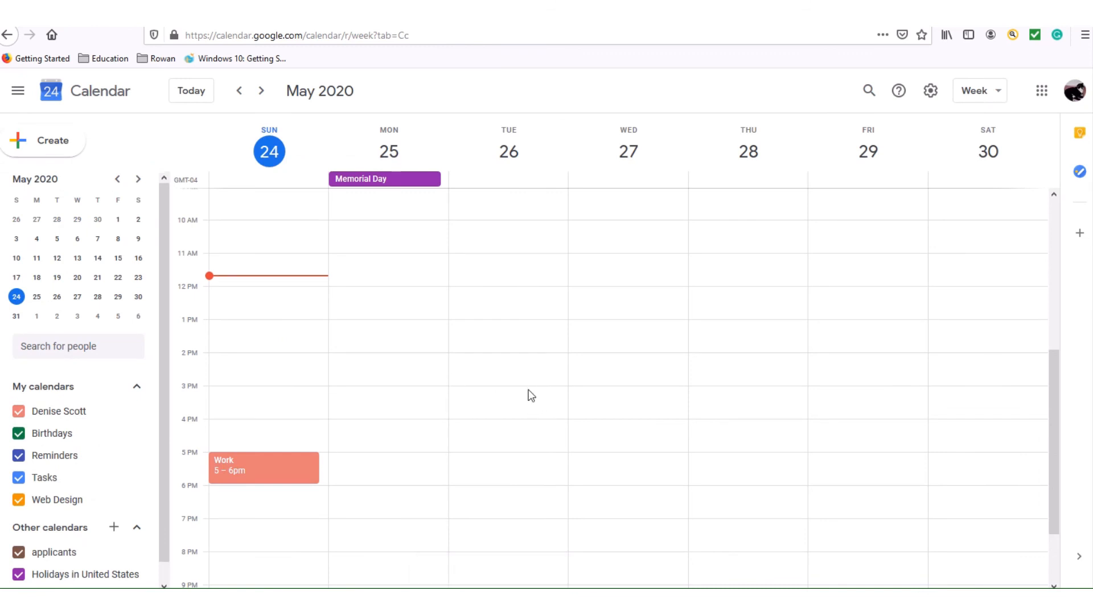
Add a 'Web Design Meeting' event on Tuesday May 26, 9:30–10:30am, in the Web Design calendar.
click(514, 217)
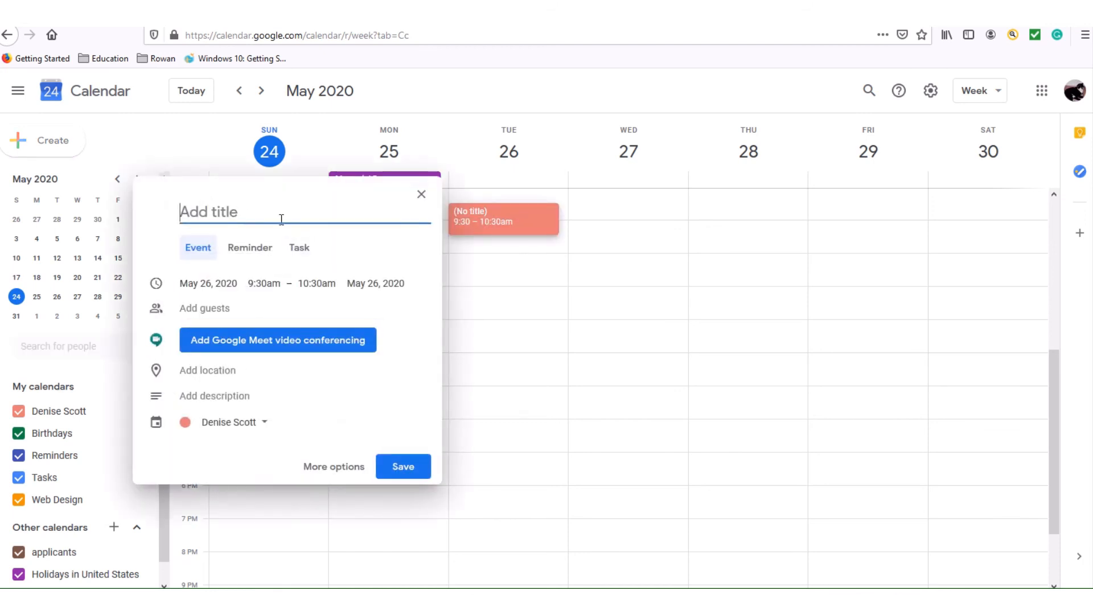
text(Web Ds)
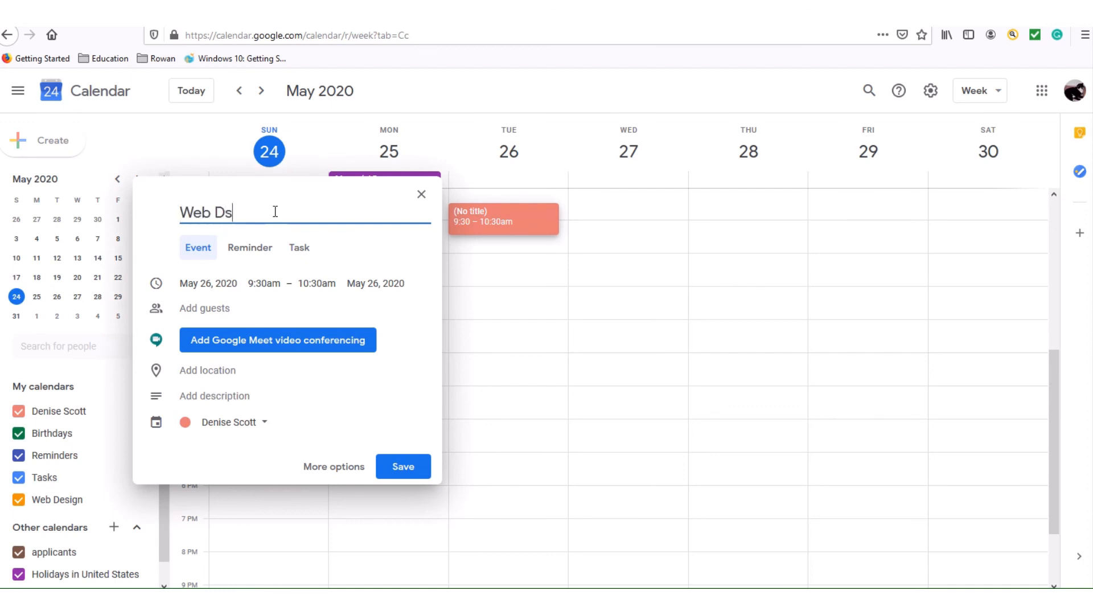
text(sign T)
key(BackSpace)
key(BackSpace)
text(Meeting)
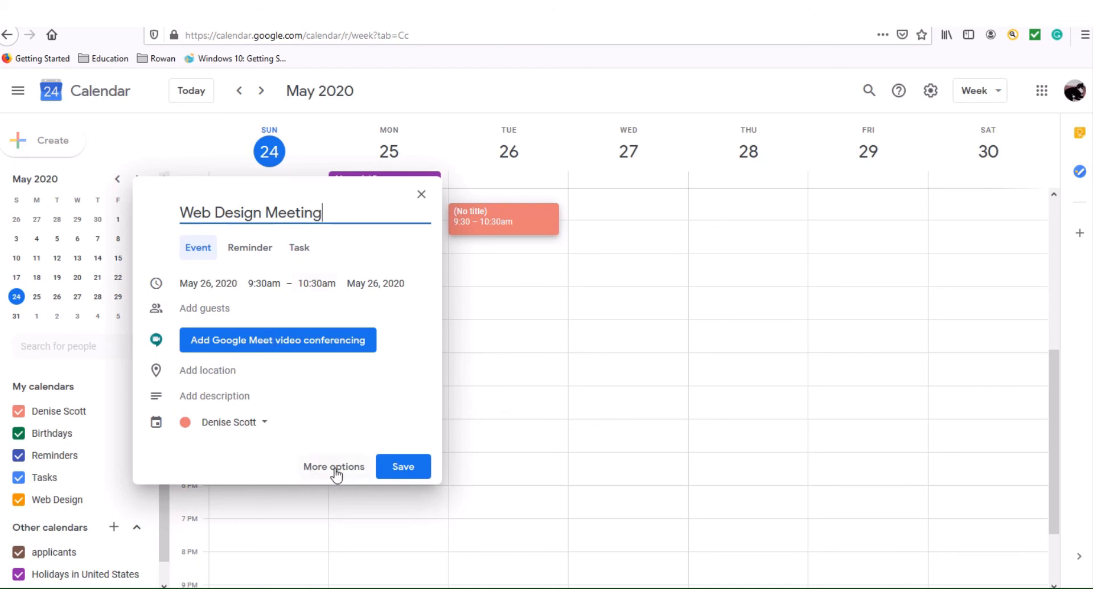
click(262, 423)
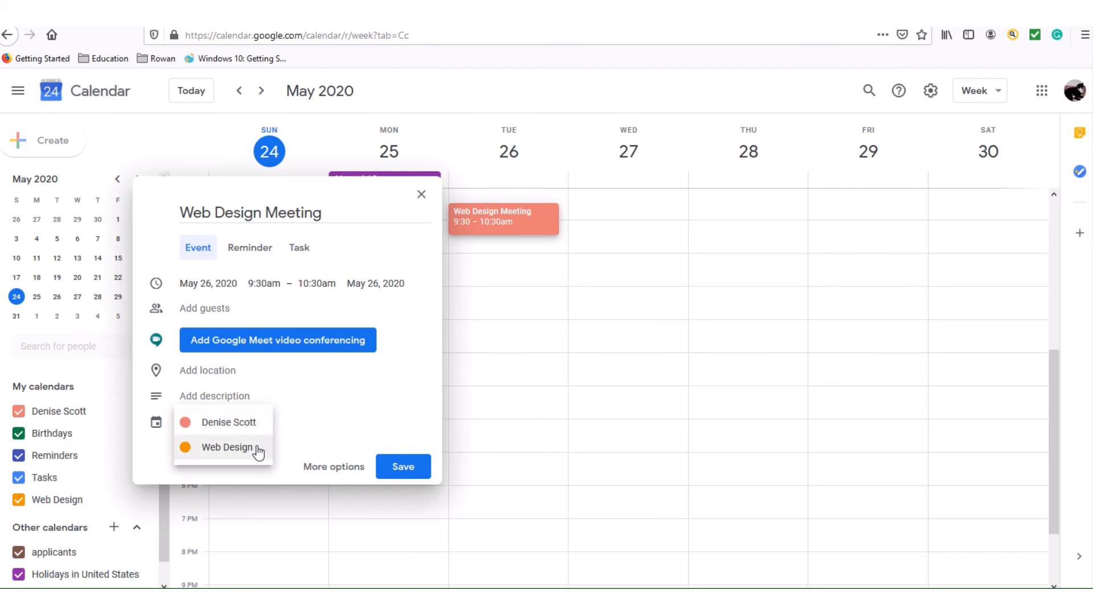
click(258, 449)
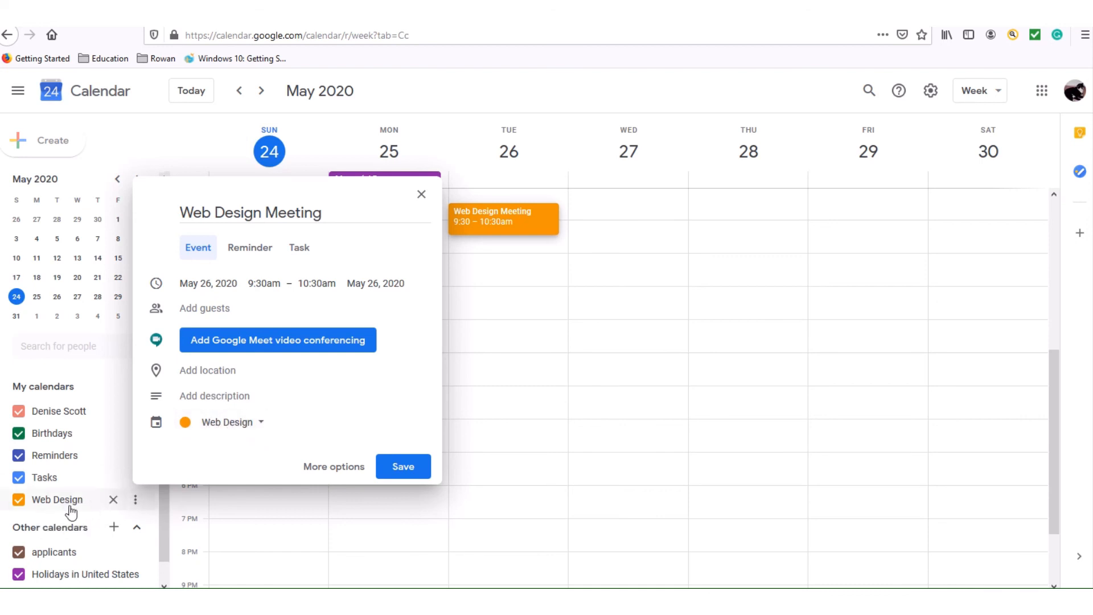
click(404, 471)
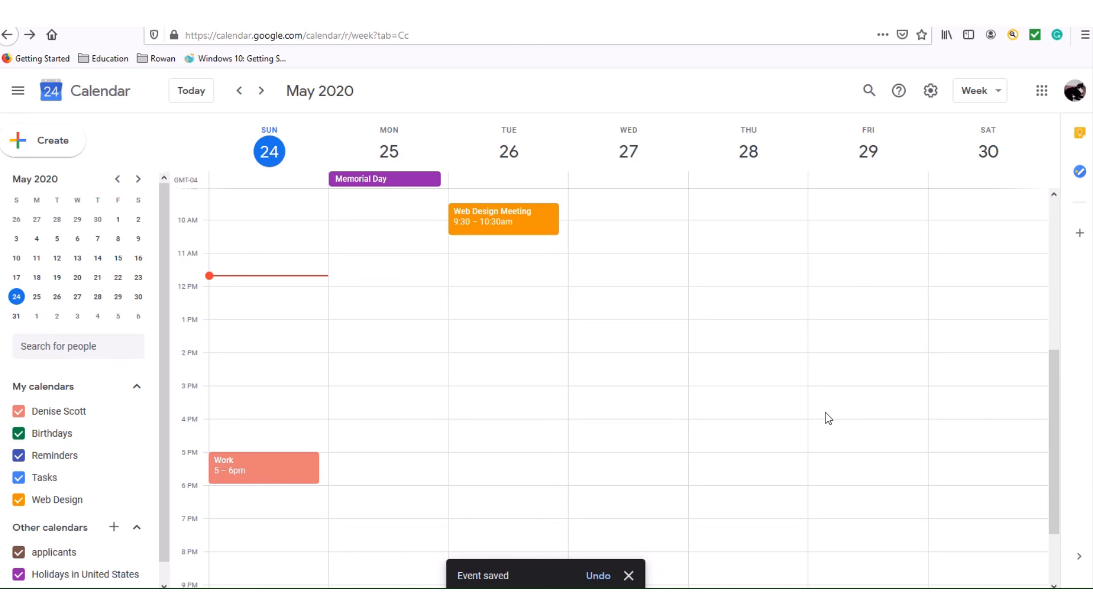
scroll(1054, 377, down, 1)
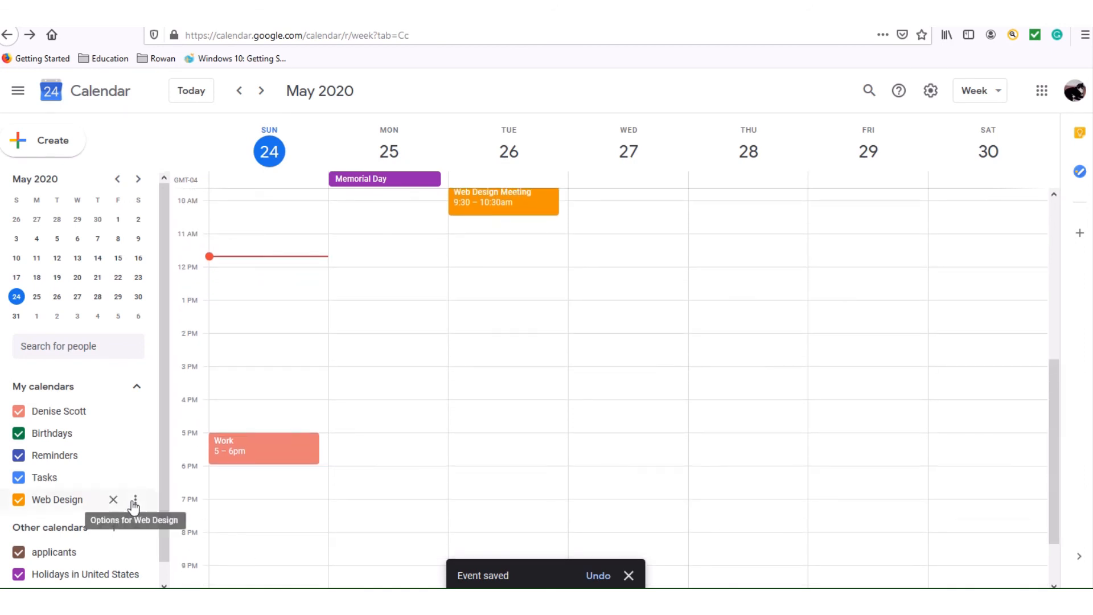
scroll(165, 517, down, 1)
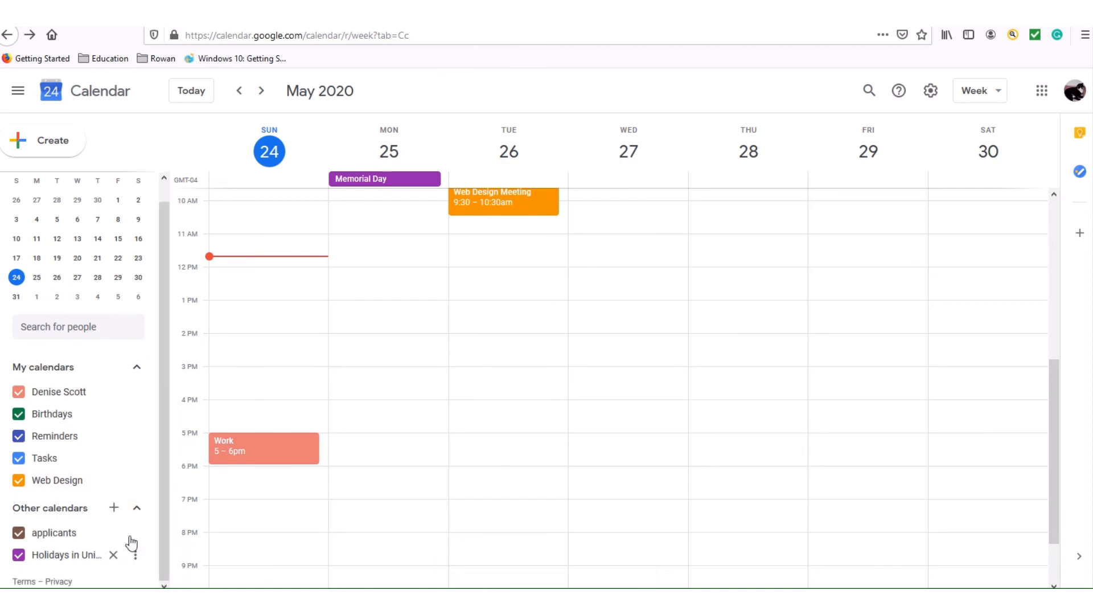
click(23, 398)
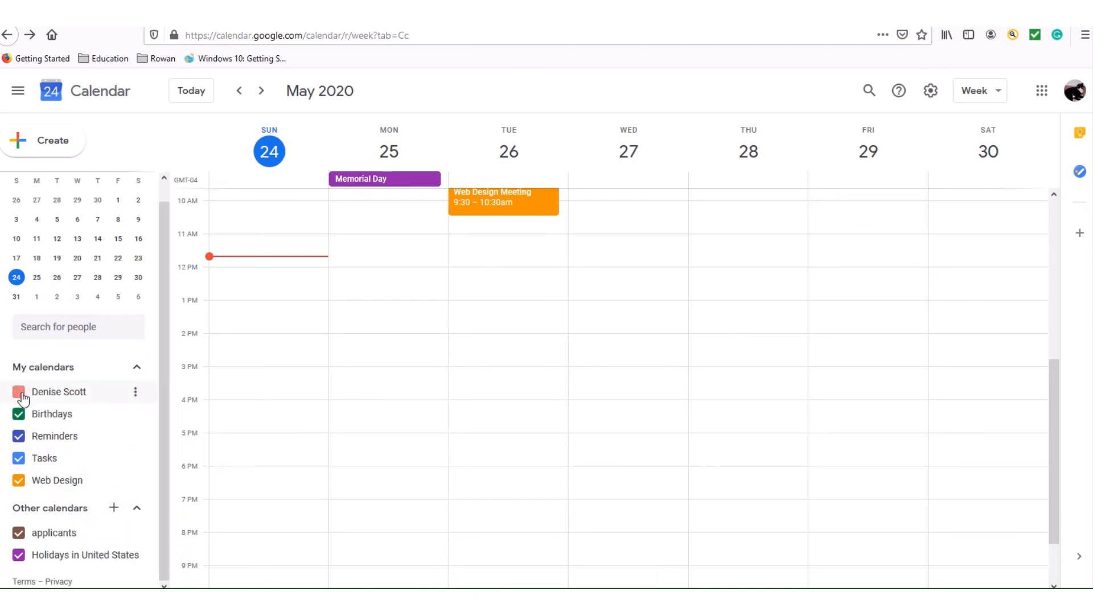
click(21, 417)
click(19, 437)
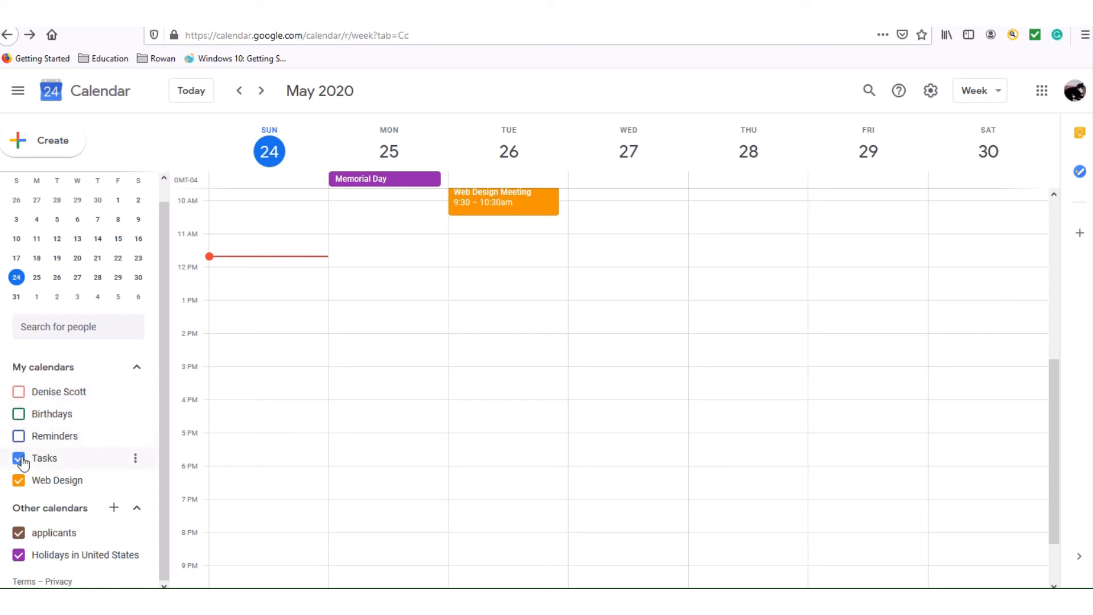
click(19, 459)
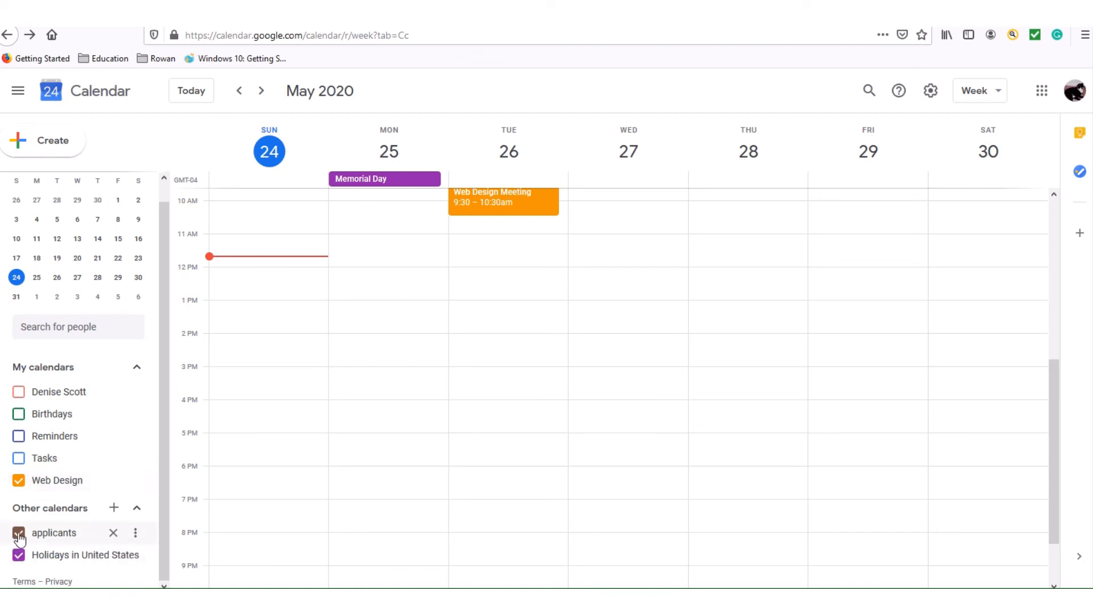
click(20, 556)
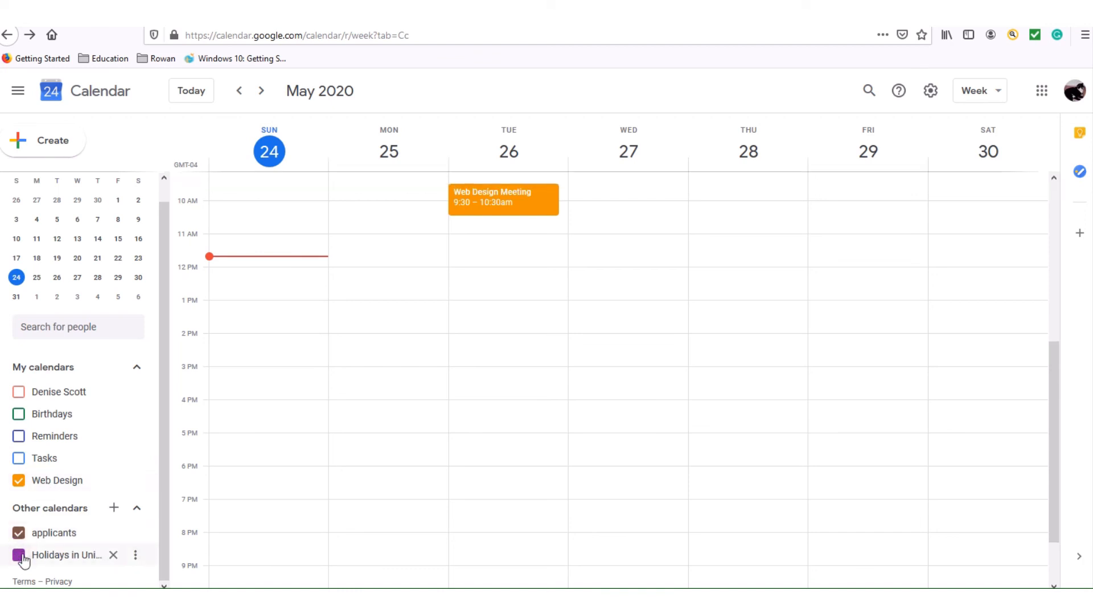
click(20, 556)
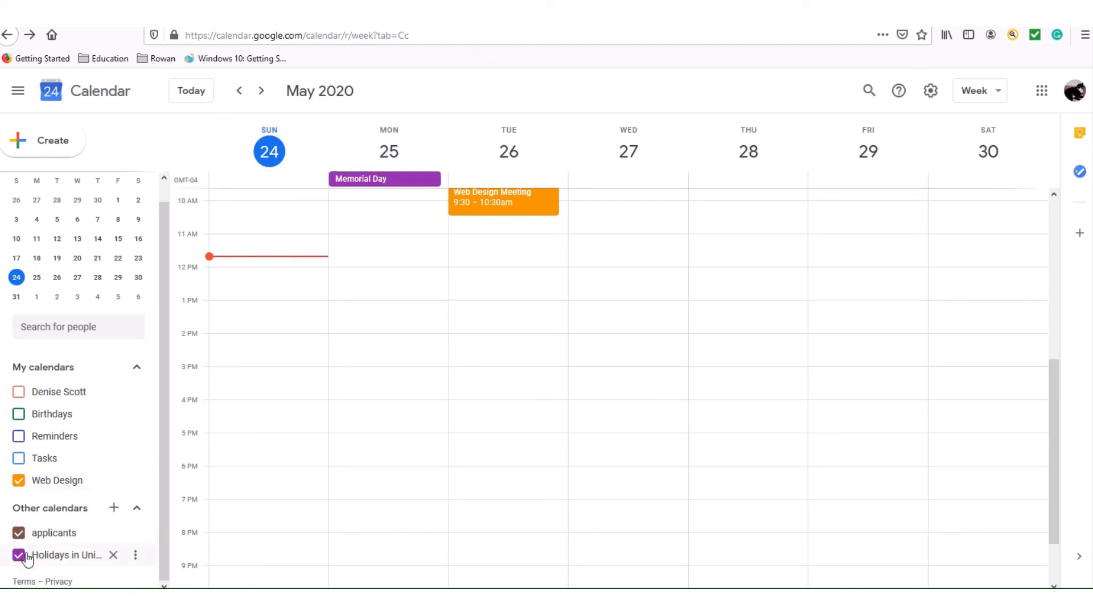
click(20, 561)
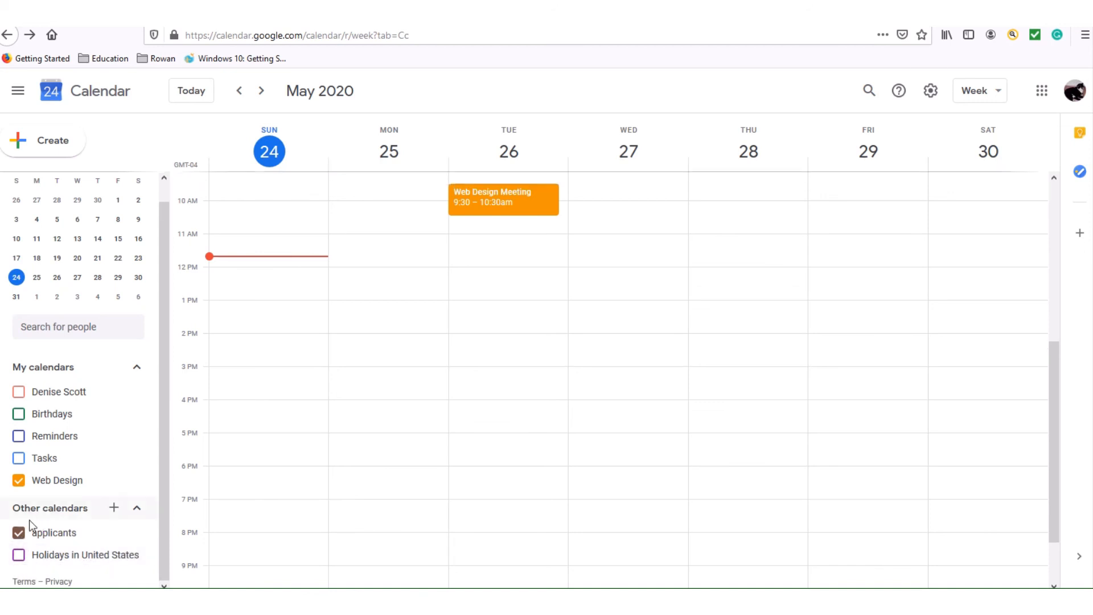
click(19, 533)
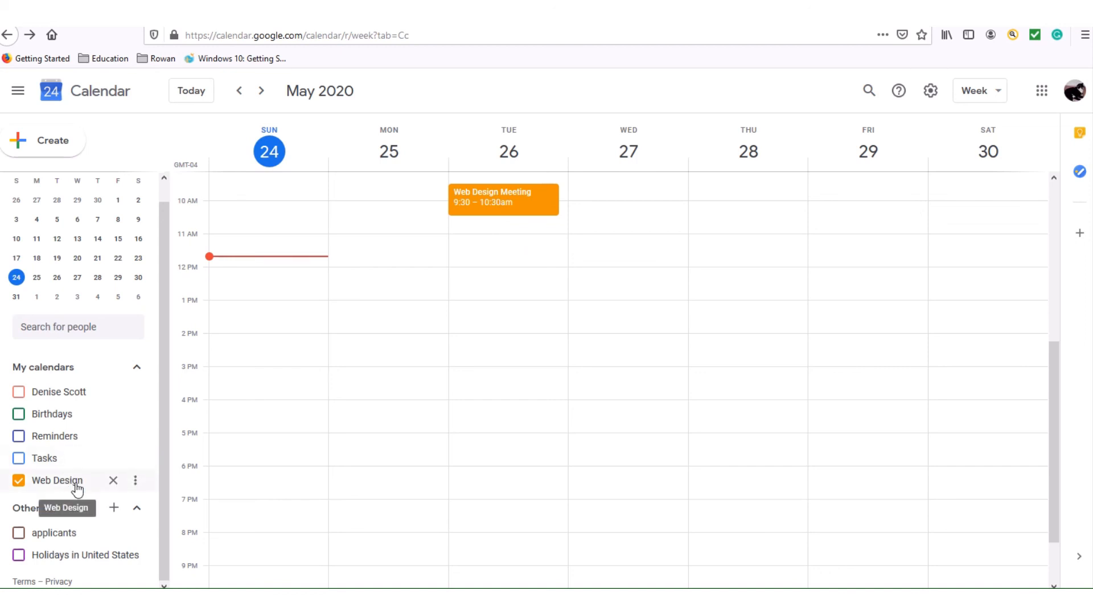
click(19, 555)
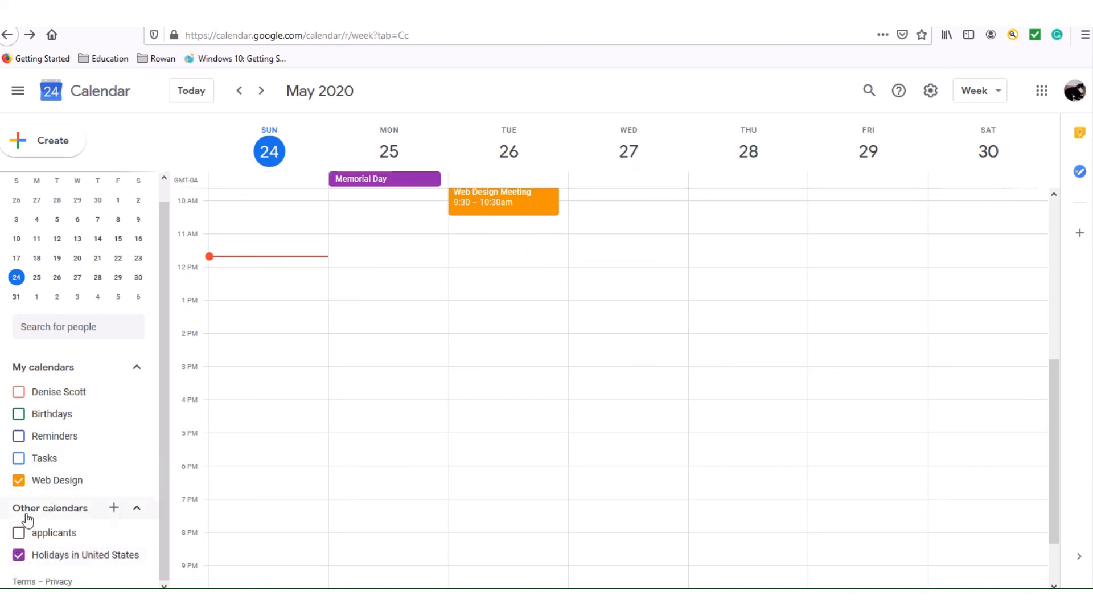
click(19, 458)
click(19, 436)
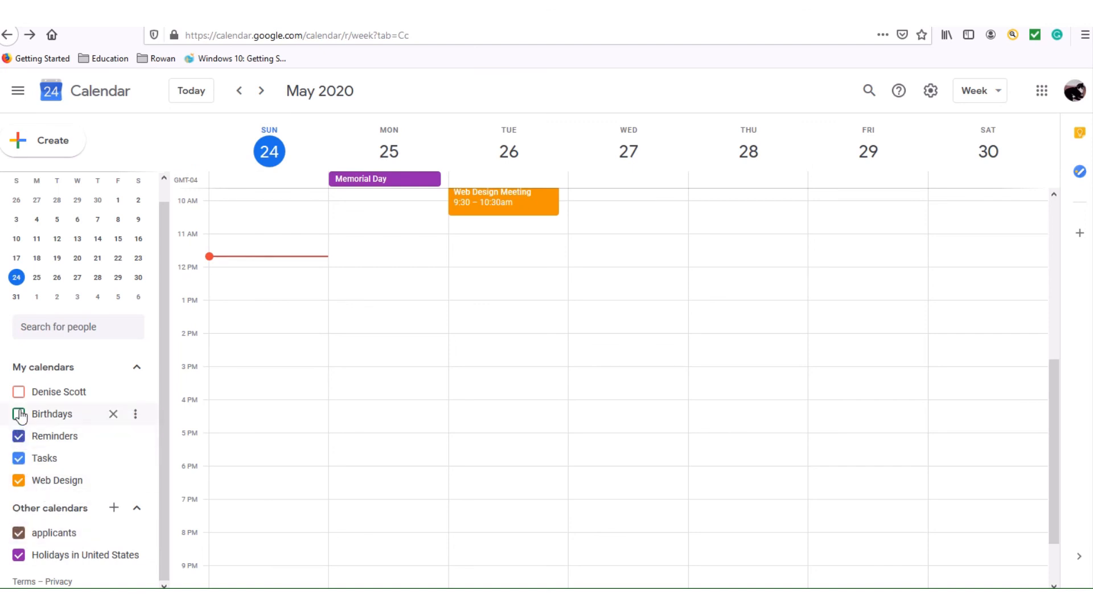
click(19, 414)
click(19, 391)
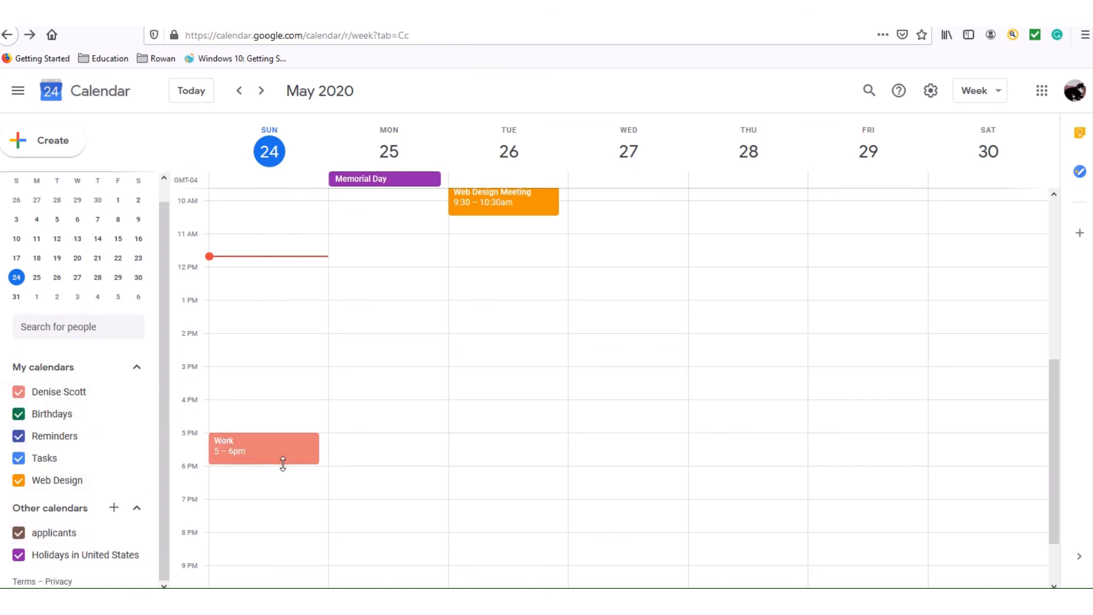
click(19, 393)
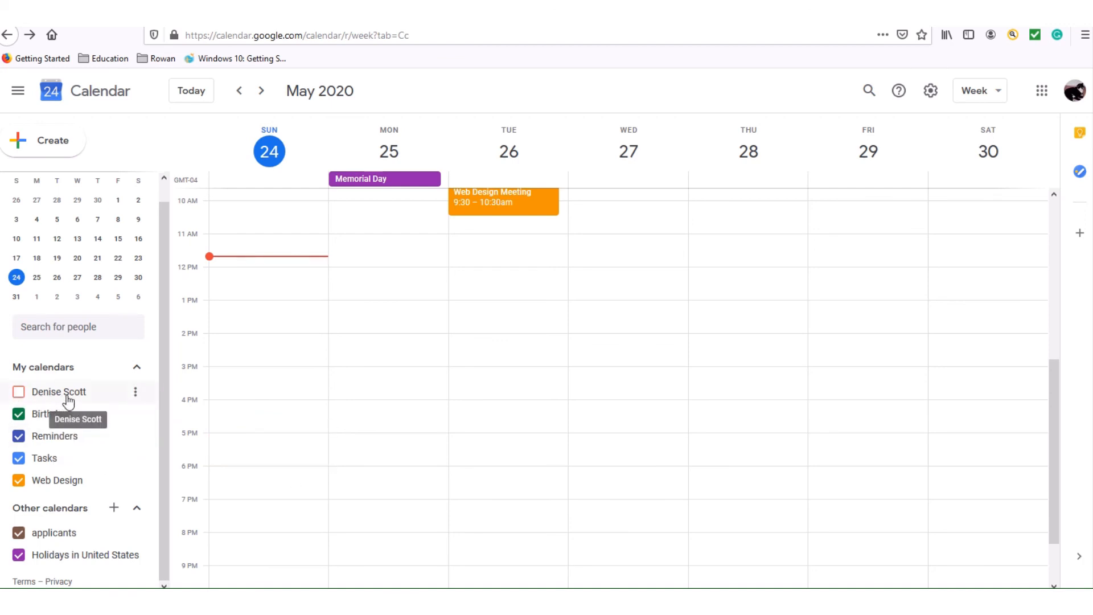
drag(74, 395, 21, 391)
click(21, 392)
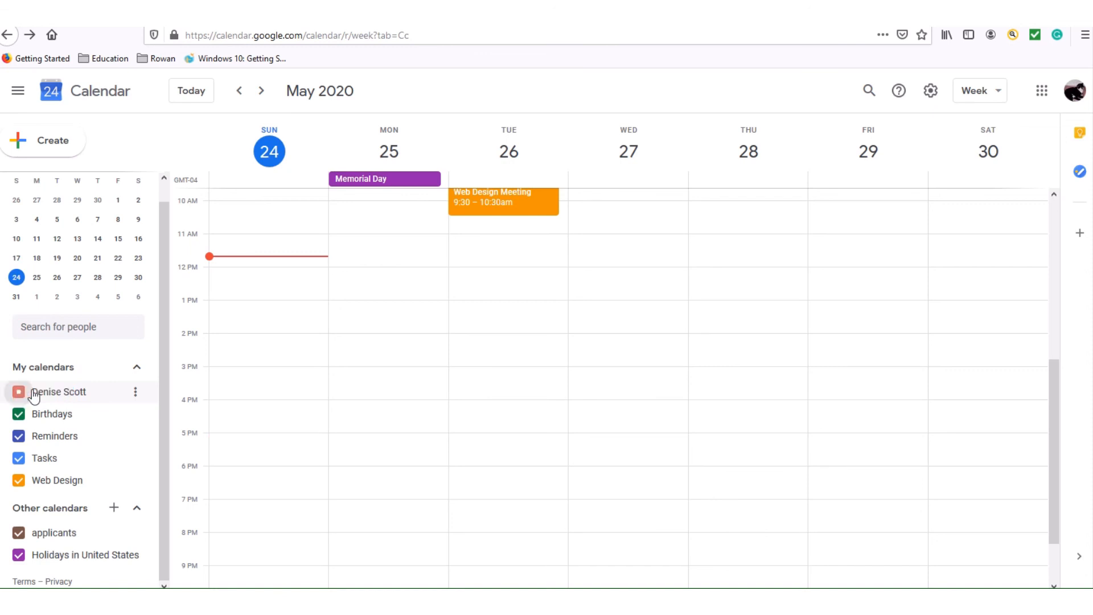
click(19, 391)
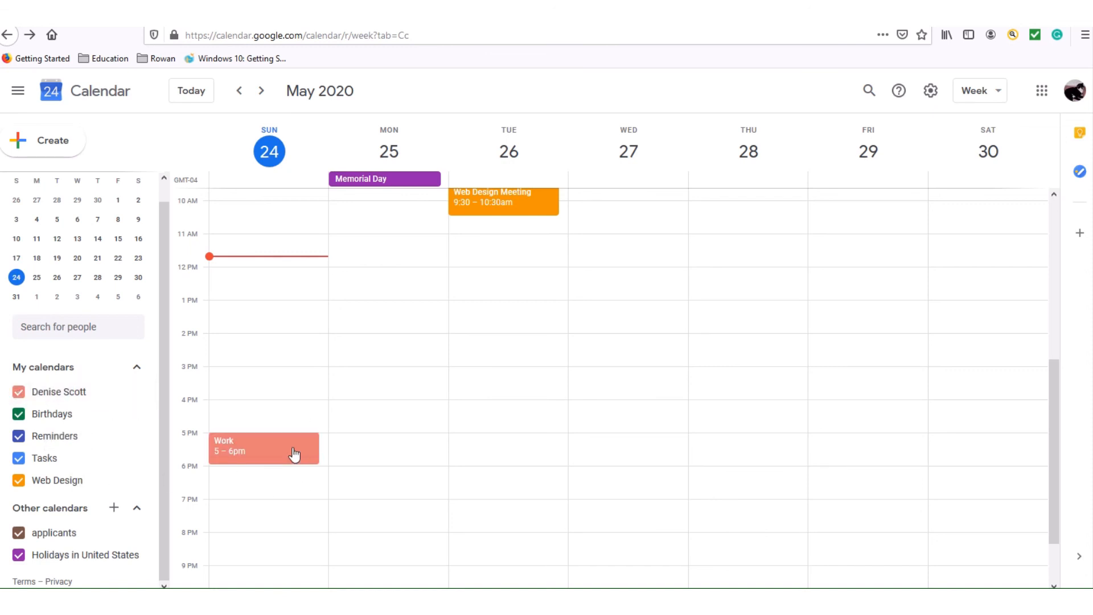
drag(1059, 422, 1064, 222)
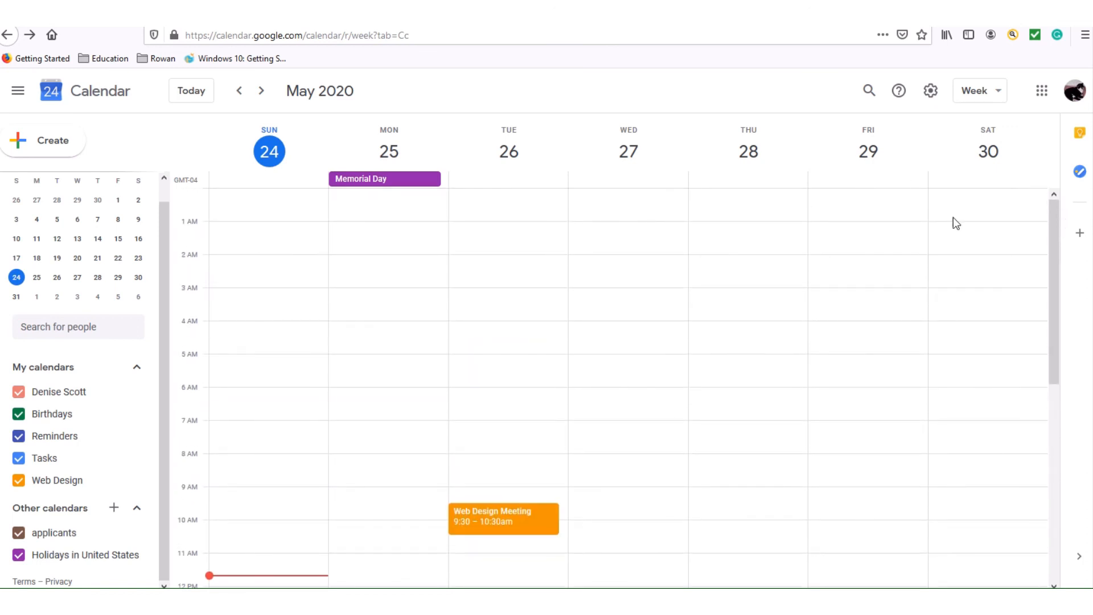
click(930, 93)
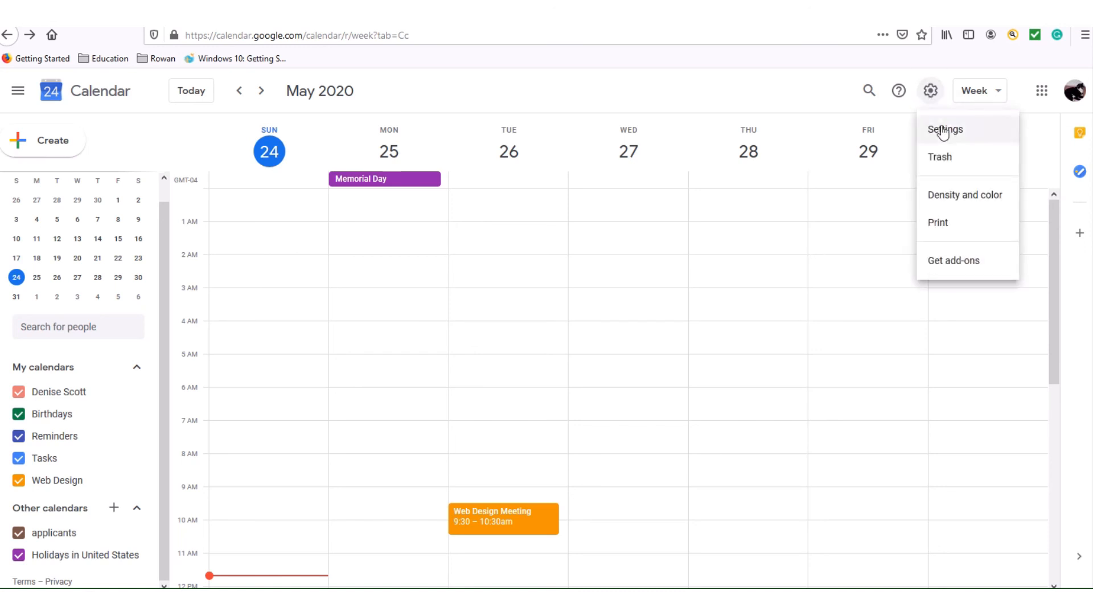
click(943, 130)
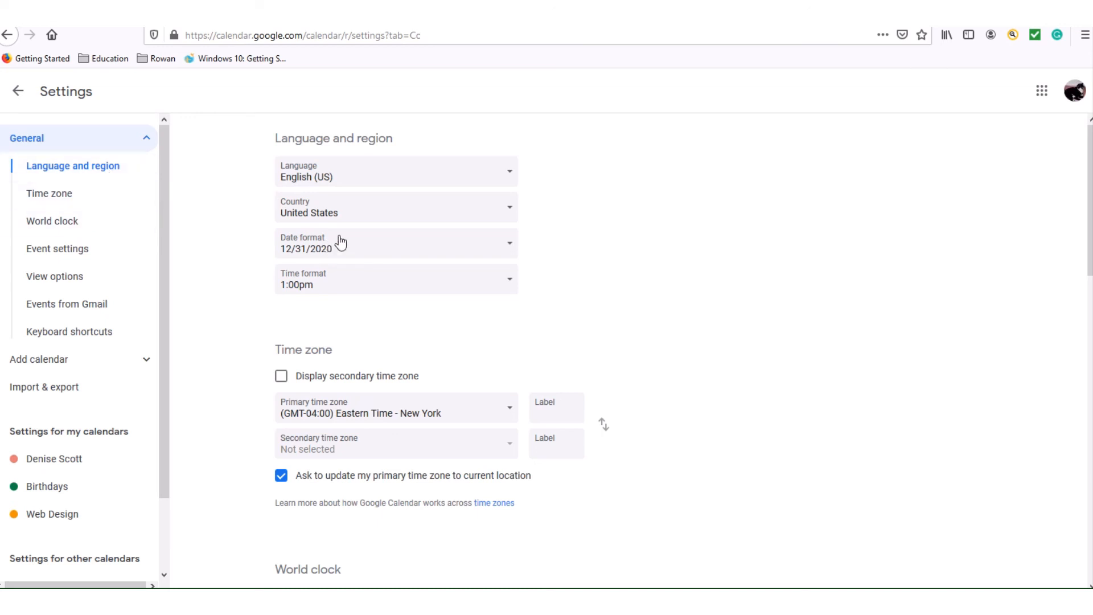
drag(1091, 180, 1033, 153)
drag(164, 438, 154, 546)
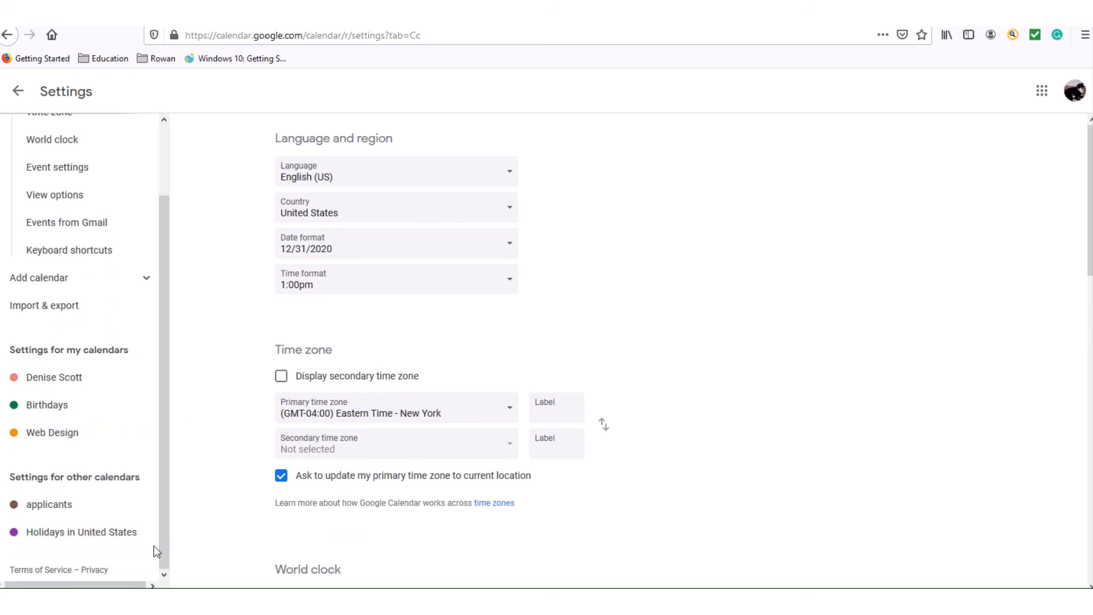
click(1042, 92)
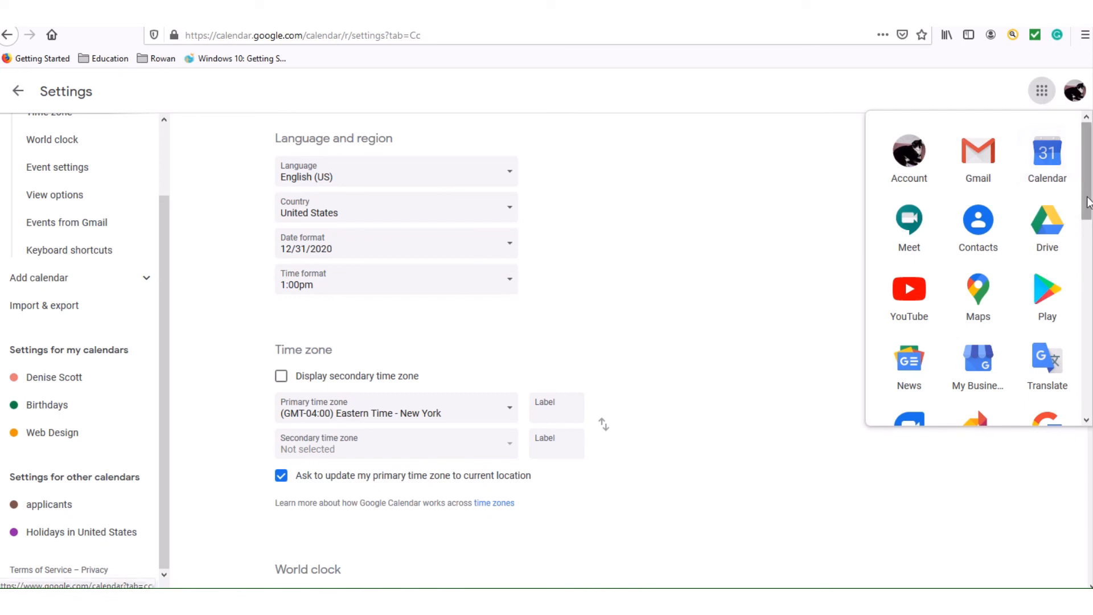
scroll(1080, 232, down, 2)
click(971, 584)
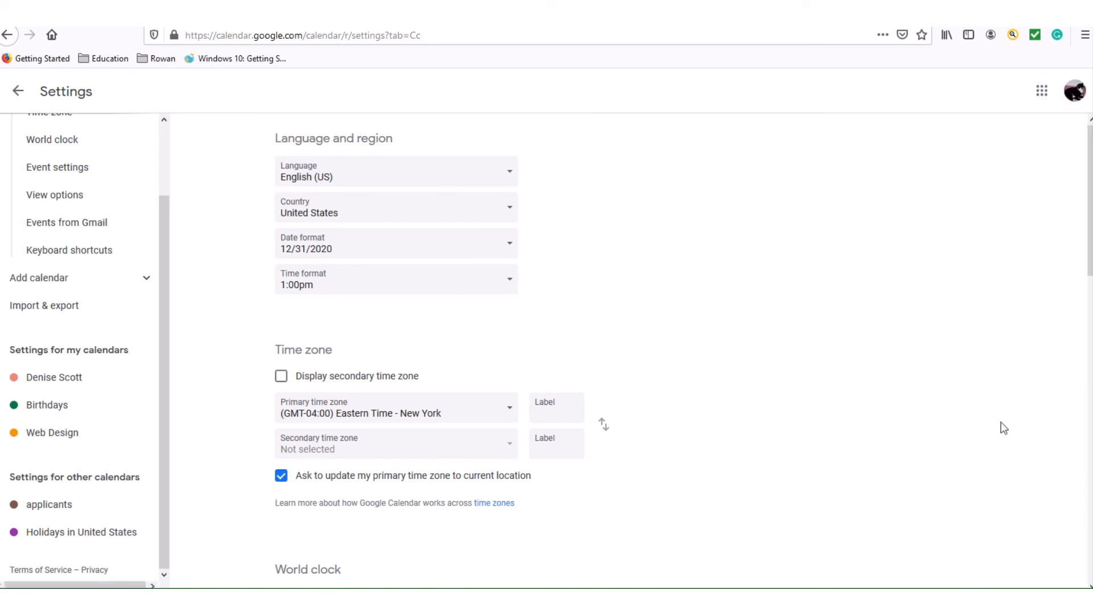
drag(1089, 251, 1034, 242)
click(19, 93)
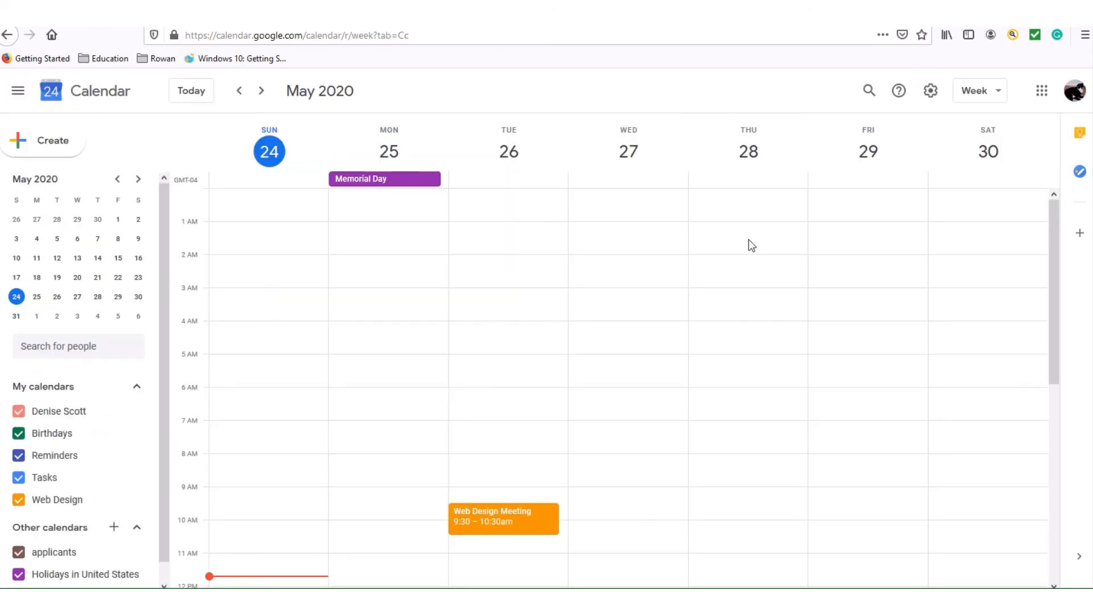